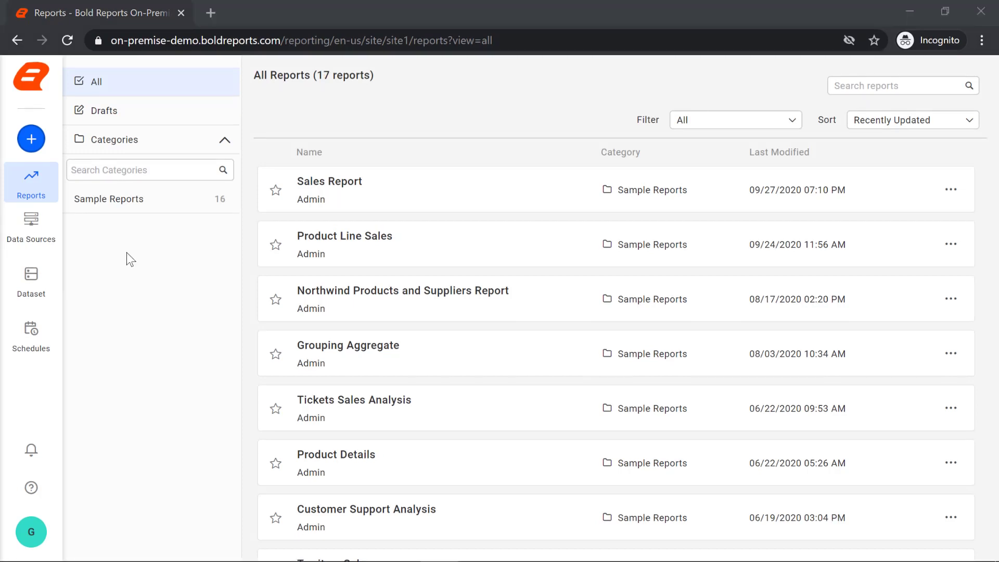
# Create a new report from scratch named TableReport and open it for design
pyautogui.click(31, 139)
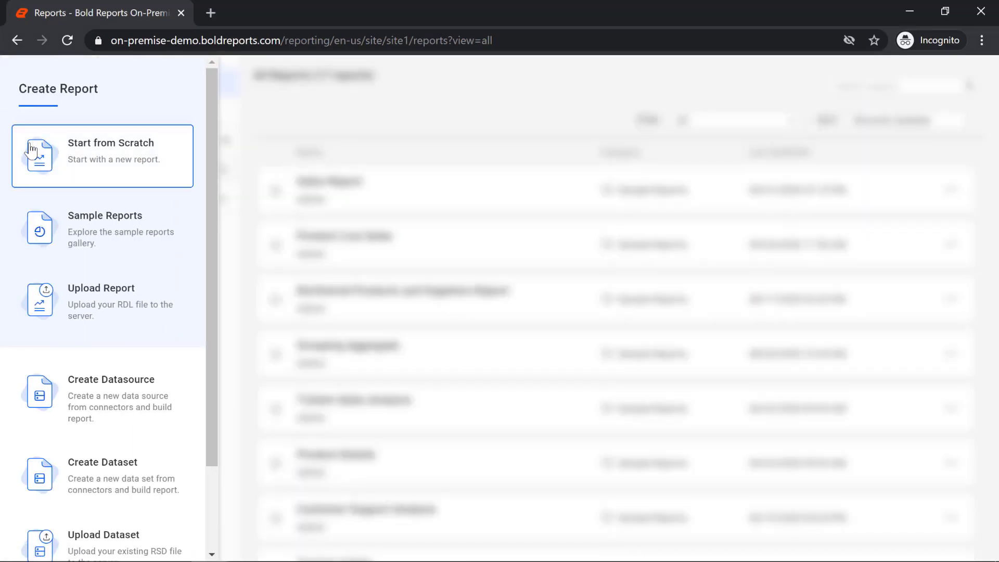
pyautogui.click(81, 163)
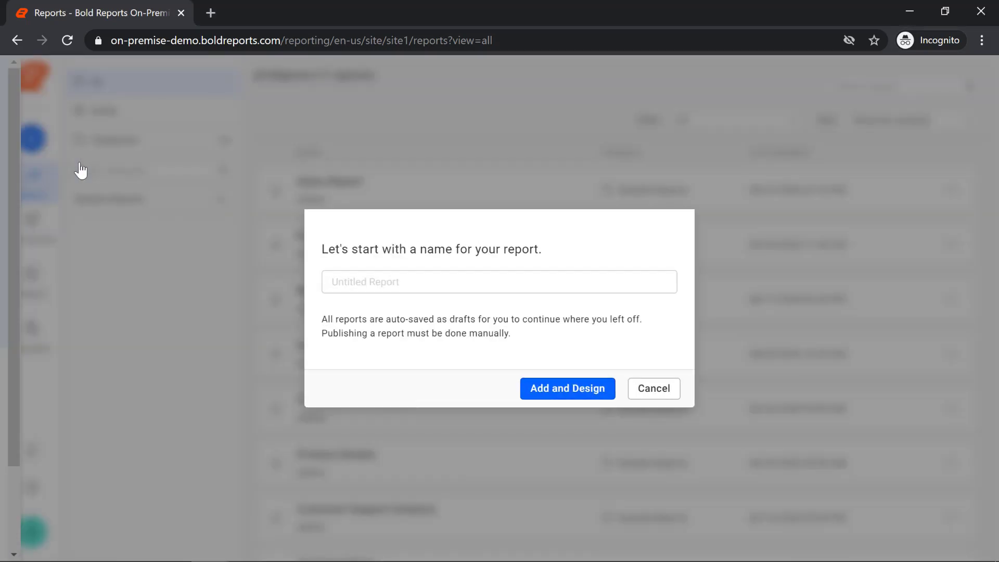
pyautogui.write('TableReport')
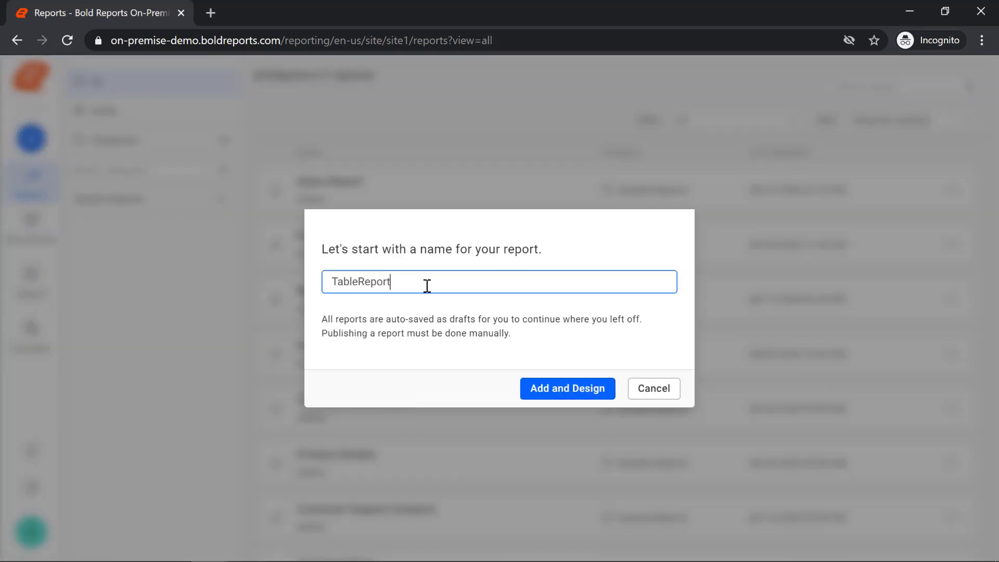
pyautogui.click(543, 397)
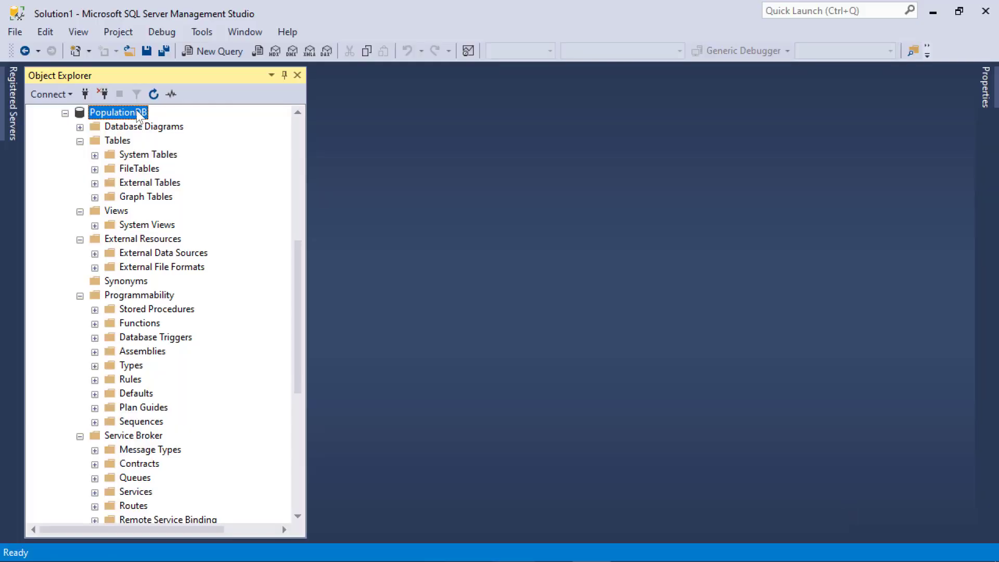
# Switch to SQL Server Management Studio and execute the copied script in a new query on the PopulationDB database
pyautogui.rightClick(138, 113)
pyautogui.click(167, 136)
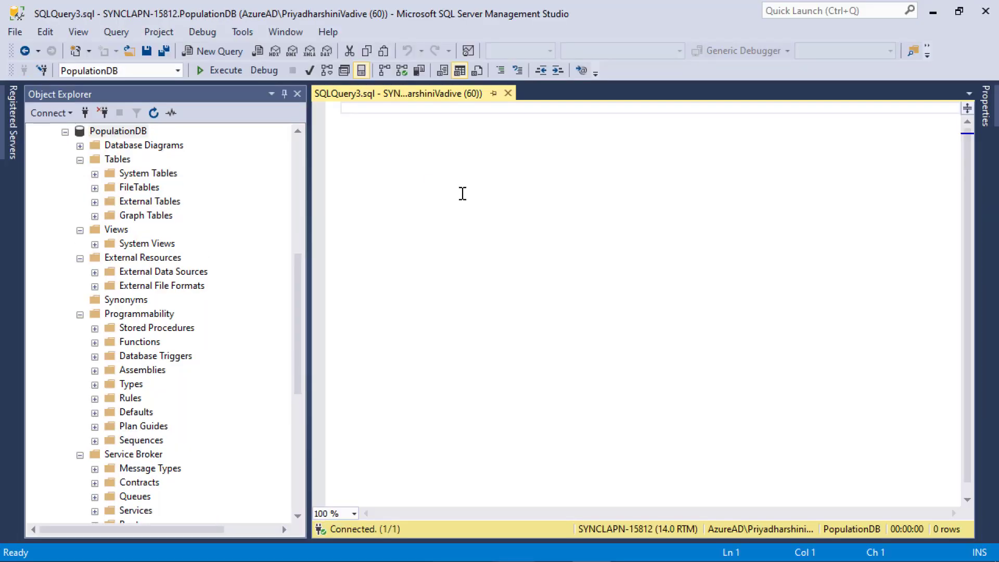
pyautogui.hotkey('ctrl', 'v')
pyautogui.click(228, 77)
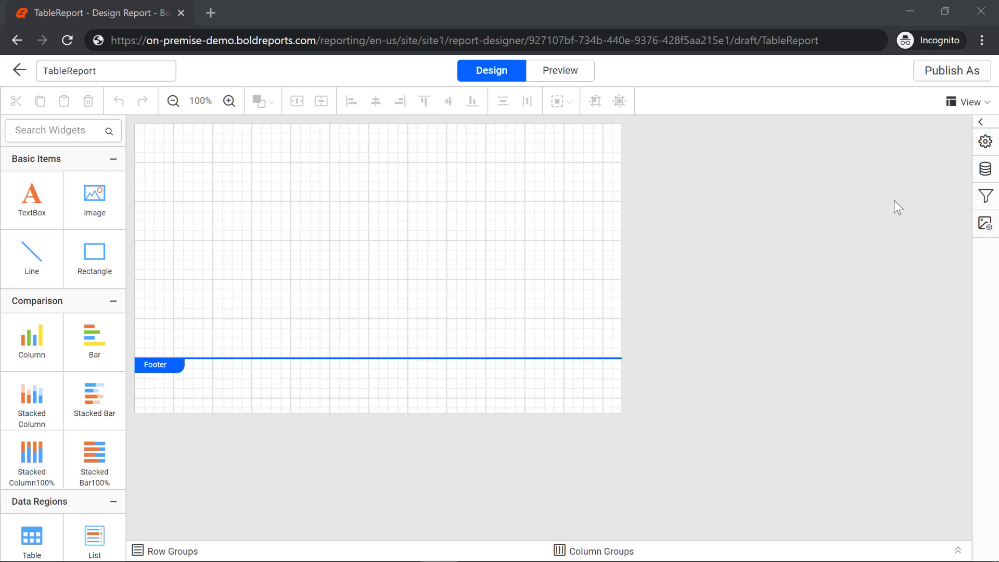
# Switch to the Bold Reports designer and start a new SQL data source named Population
pyautogui.click(985, 170)
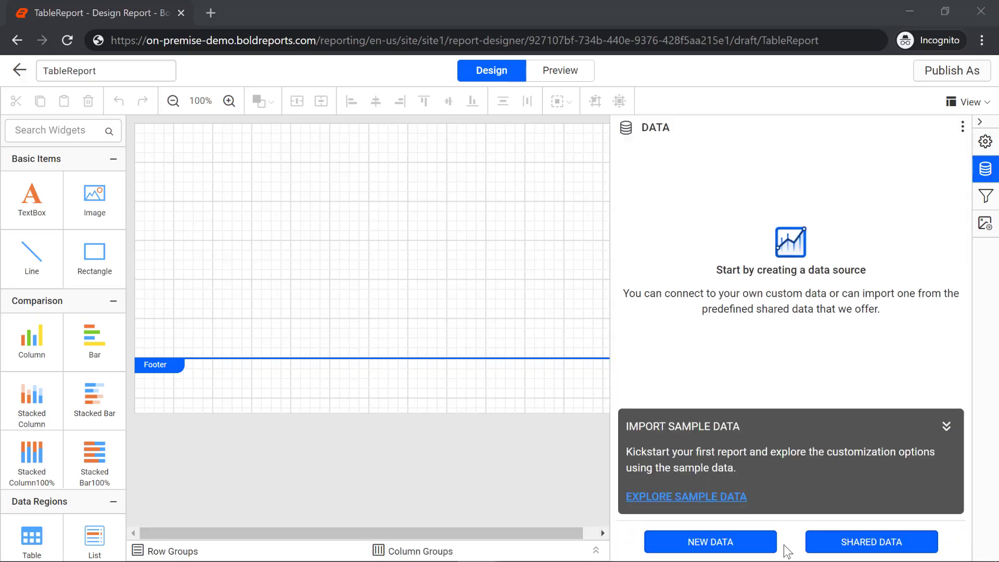
pyautogui.click(743, 550)
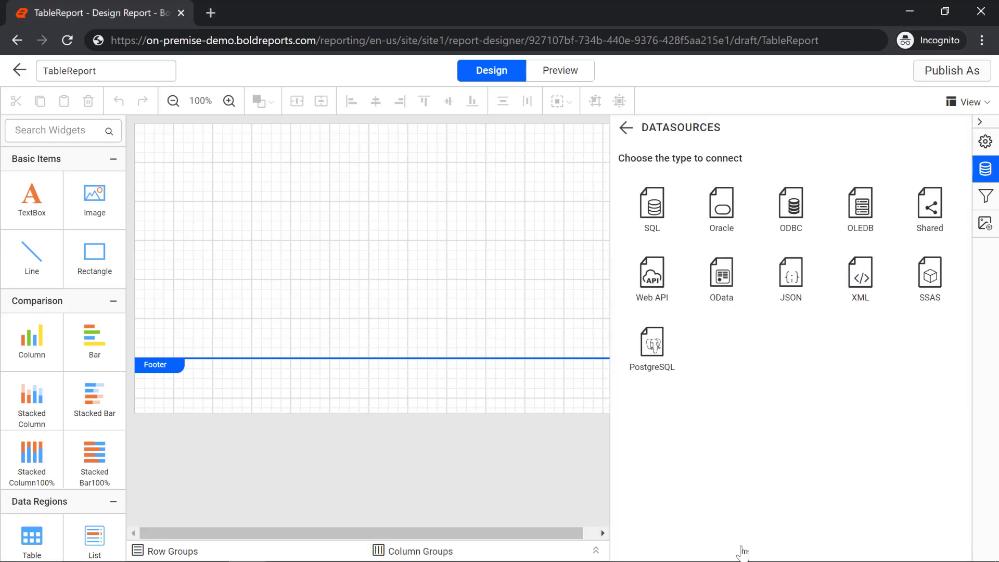
pyautogui.click(656, 229)
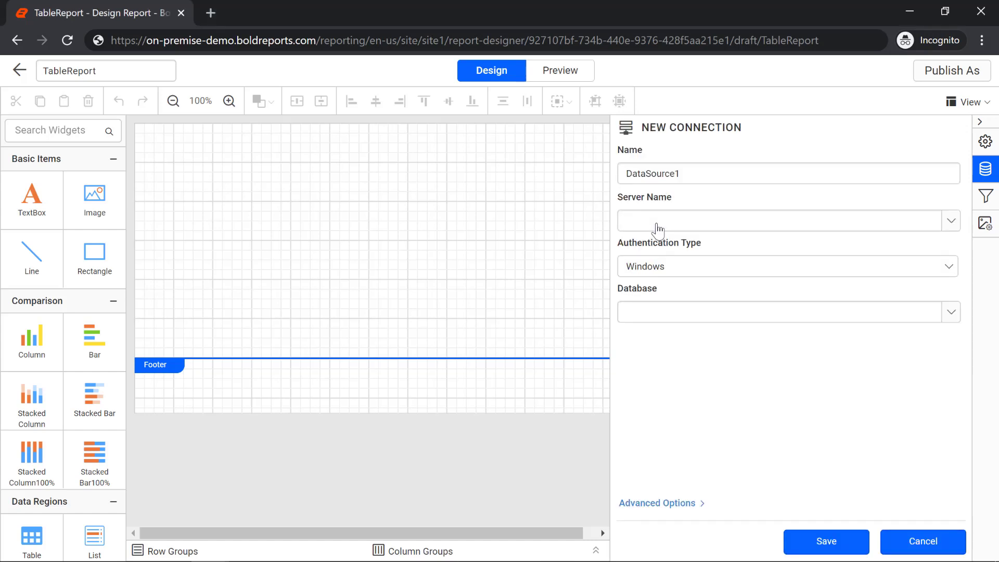
pyautogui.doubleClick(669, 173)
pyautogui.write('Popula')
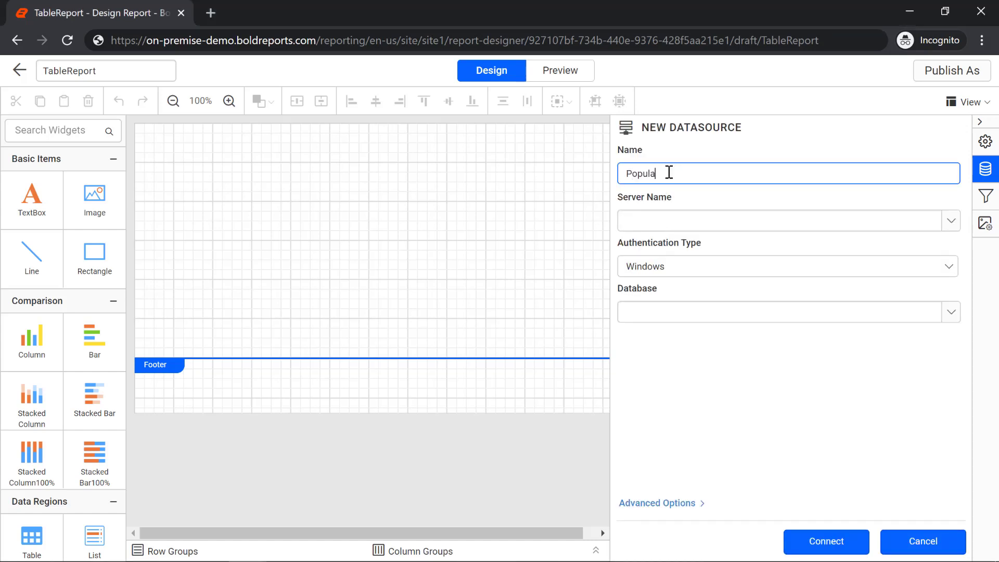
pyautogui.write('tion')
# Enter the data source's server name, set SQL Server authentication, and fill in the account username and password
pyautogui.click(755, 222)
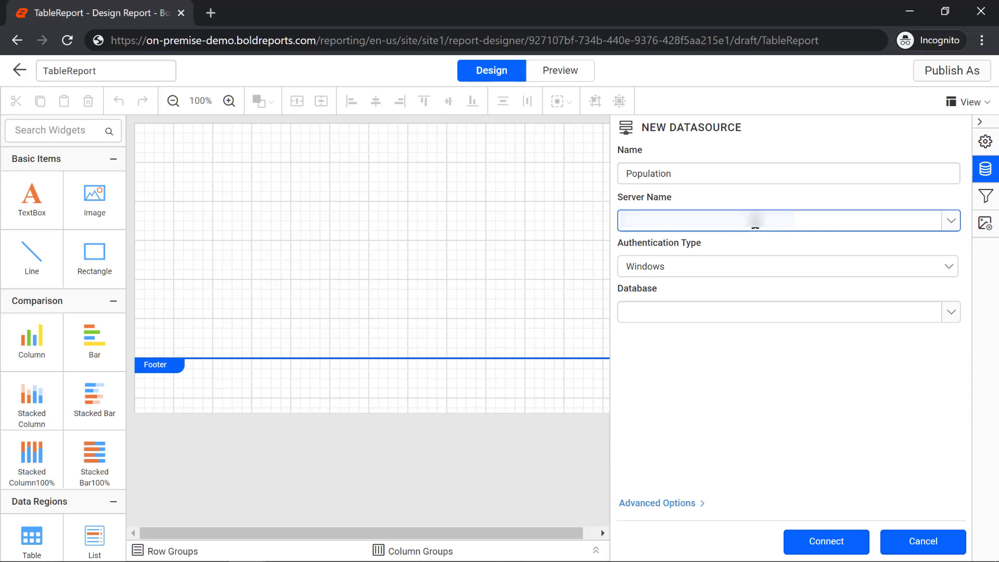
pyautogui.click(796, 267)
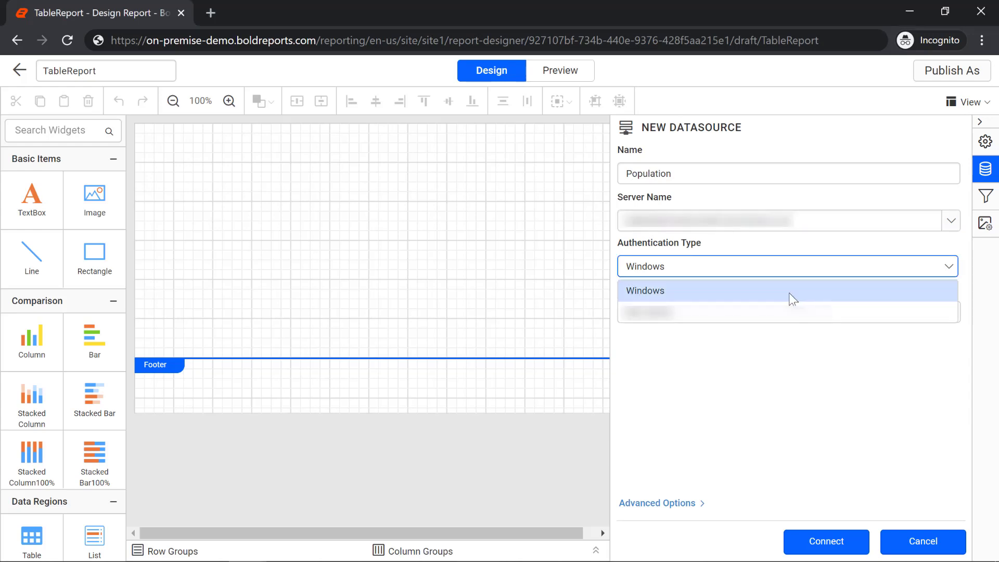
pyautogui.click(733, 312)
pyautogui.click(729, 350)
pyautogui.write('*******')
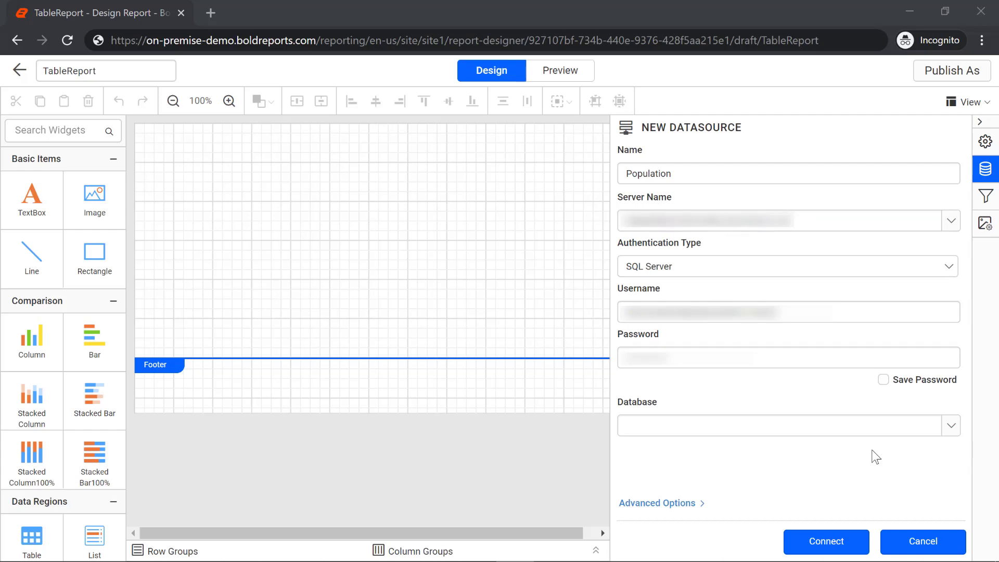
# Choose PopulationDB as the data source's database and connect to it
pyautogui.click(947, 424)
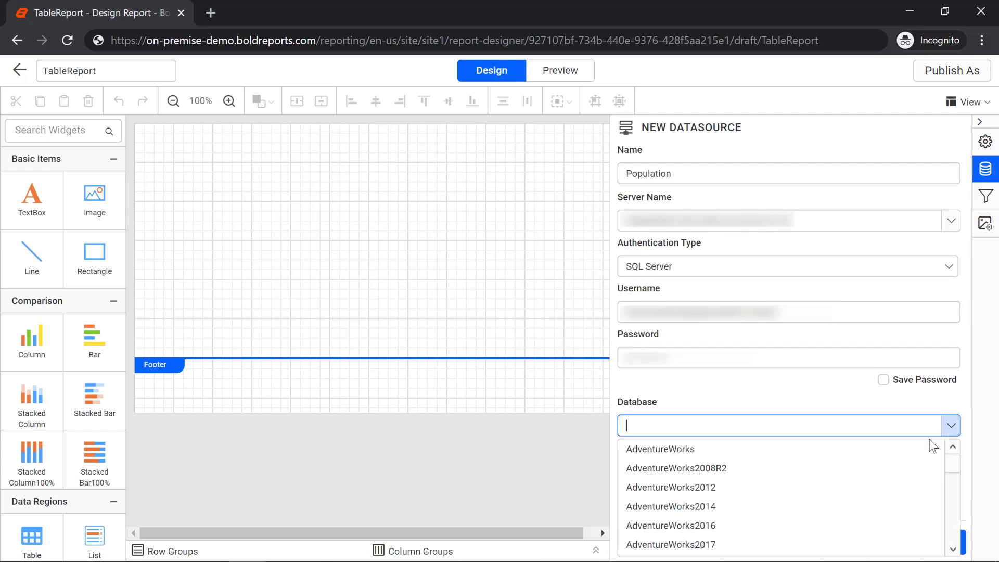
pyautogui.write('PopulationDB')
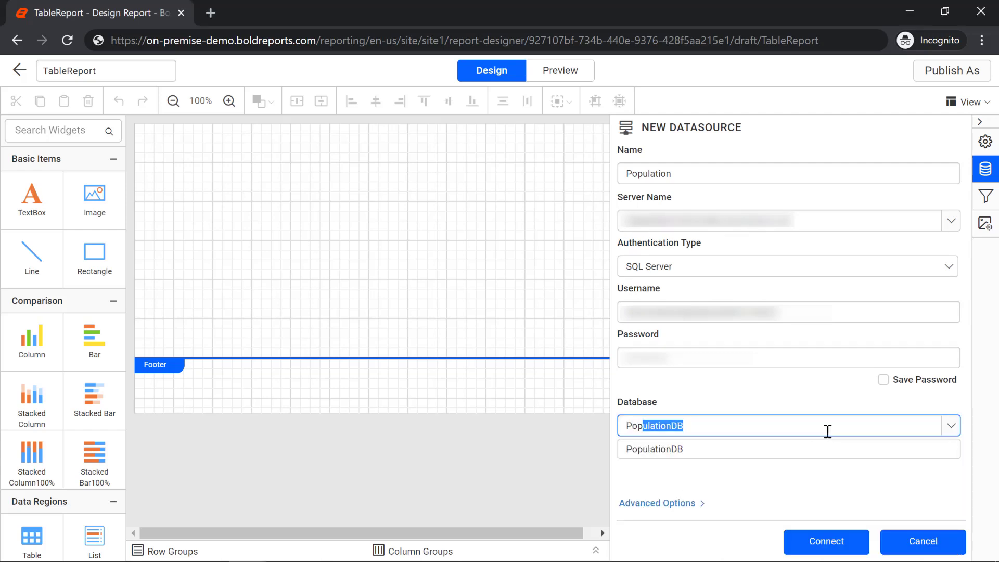
pyautogui.click(838, 454)
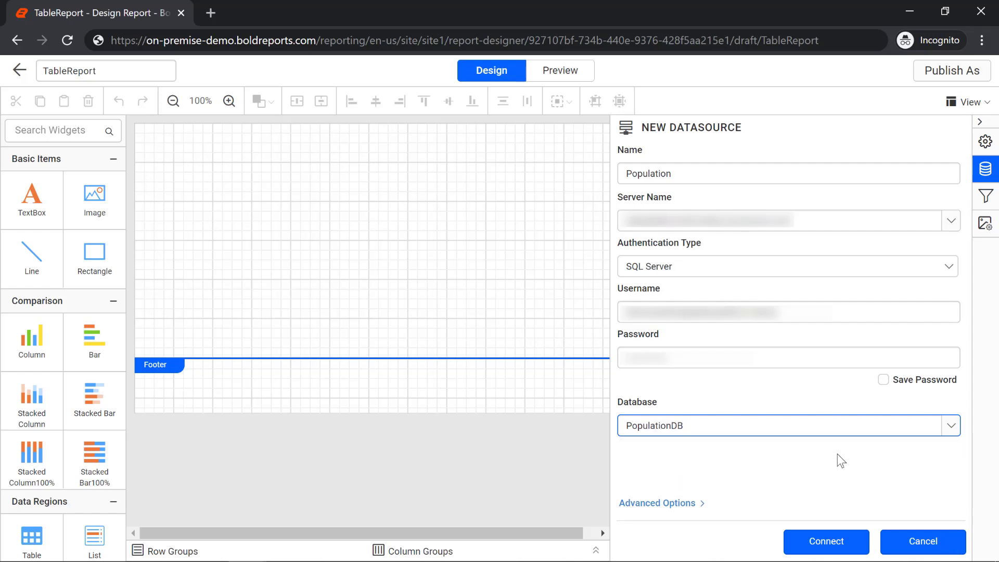
pyautogui.click(819, 545)
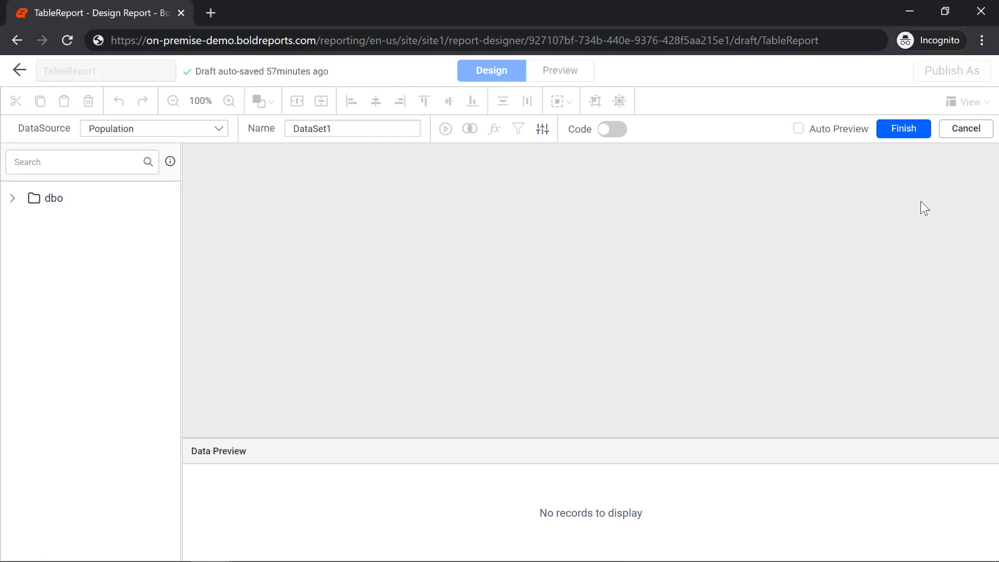
# Add the WorldPopulation table from the dbo schema to the dataset query and run it to preview the data
pyautogui.click(13, 198)
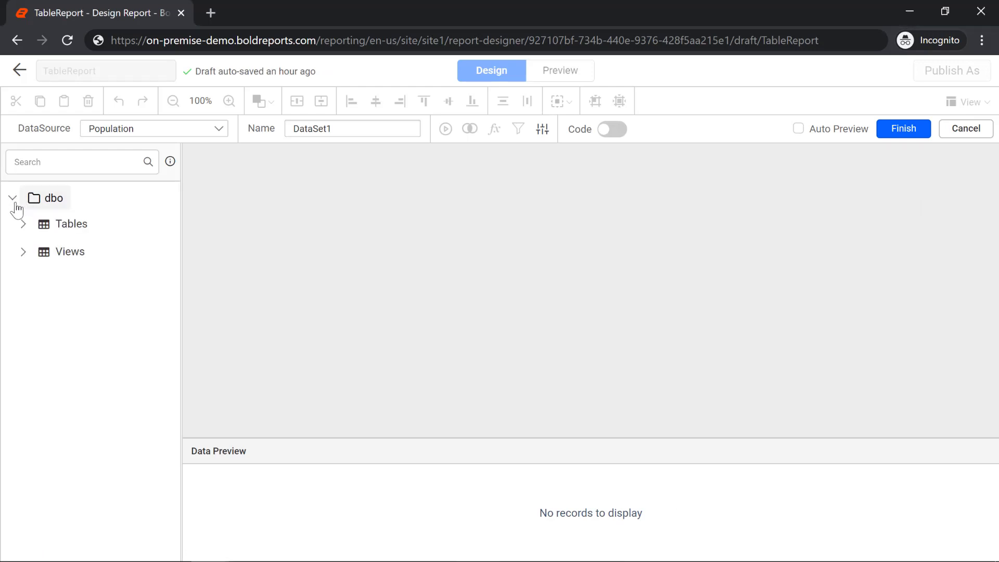
pyautogui.click(23, 226)
pyautogui.moveTo(120, 528); pyautogui.dragTo(479, 171)
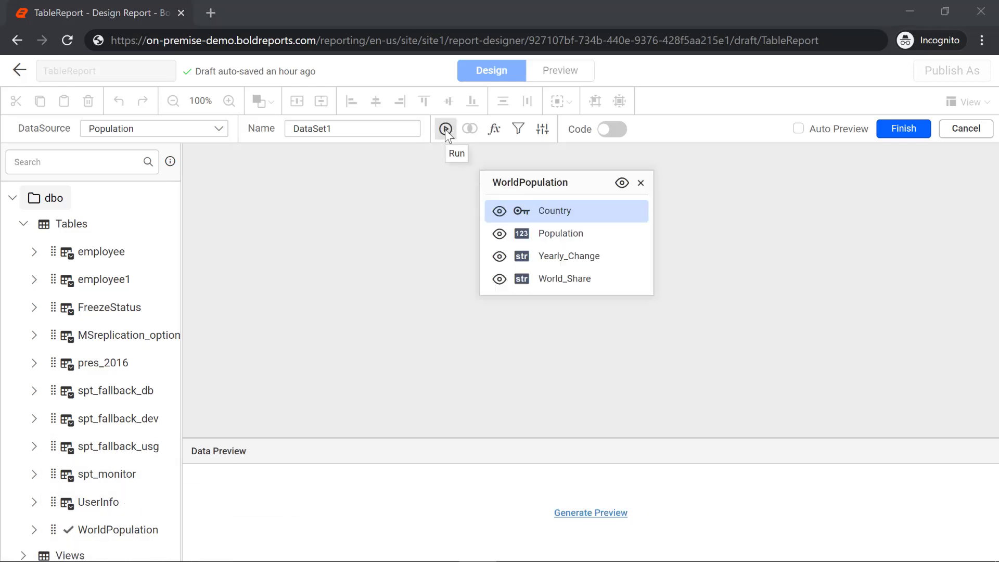
pyautogui.click(445, 129)
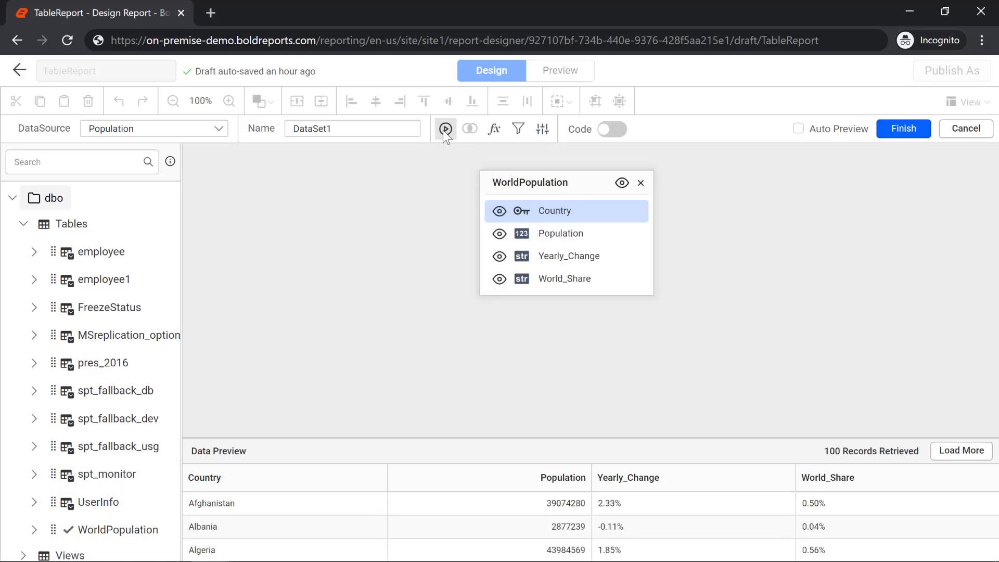
# Rename the dataset as PopulationData and finish its setup
pyautogui.doubleClick(319, 129)
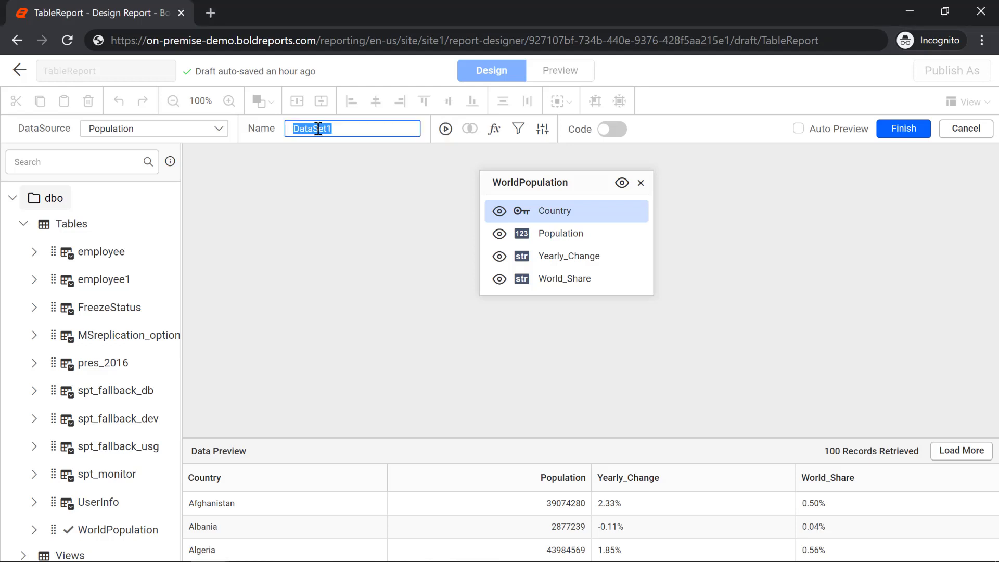
pyautogui.write('PopulationData')
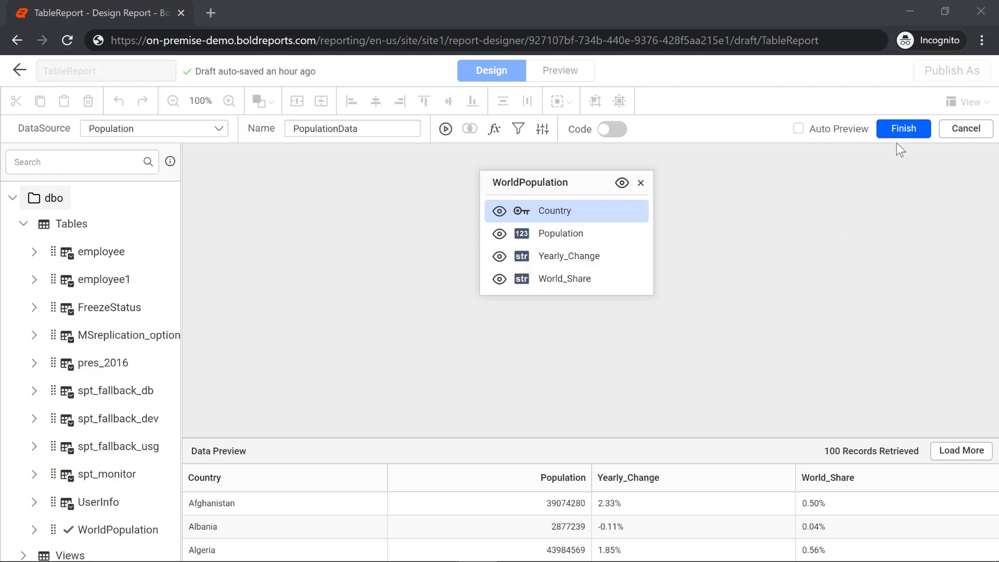
pyautogui.click(895, 134)
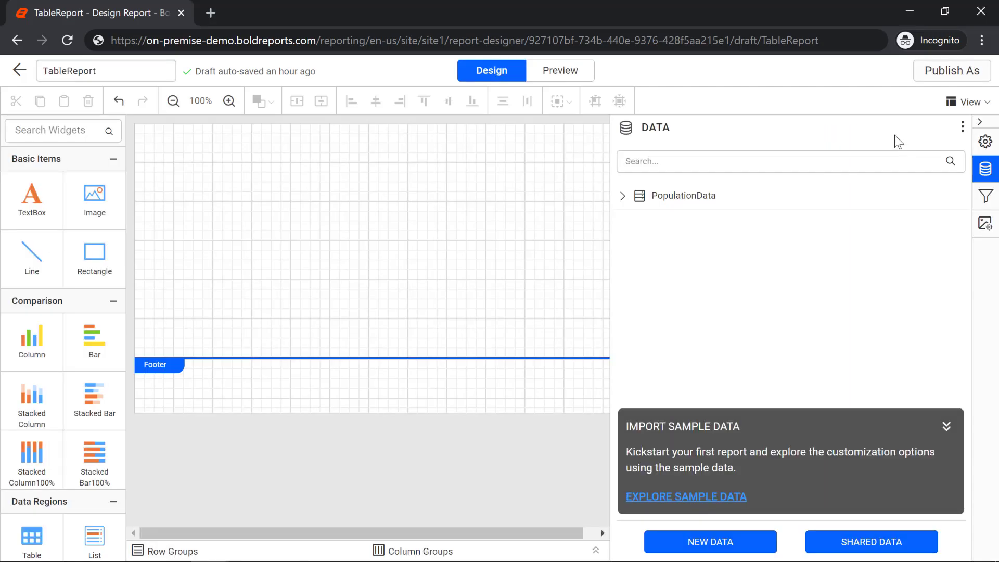
# Expand the PopulationData dataset and examine its fields
pyautogui.click(946, 425)
pyautogui.click(623, 197)
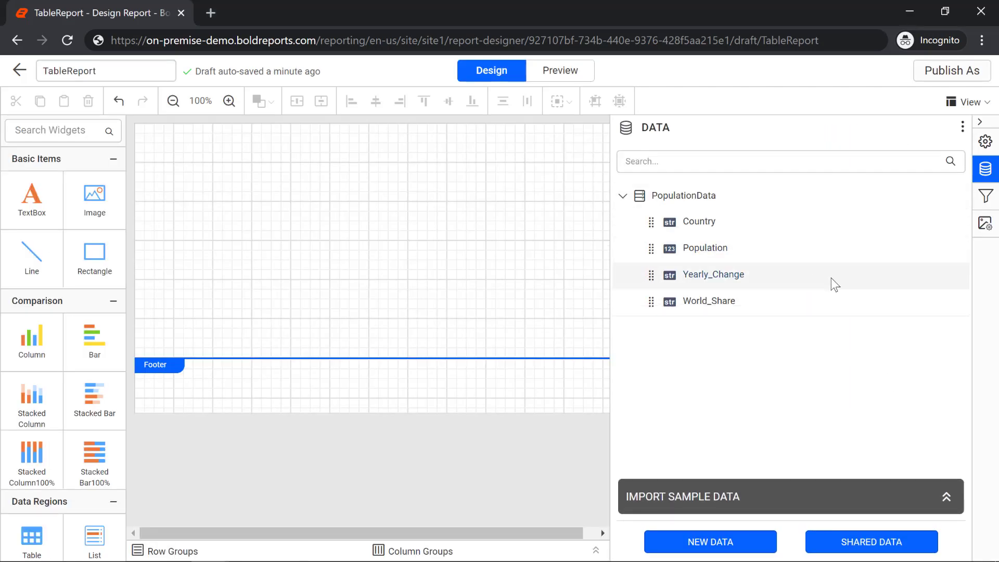
pyautogui.click(994, 166)
# Insert a table near the upper-left corner of the report body
pyautogui.scroll(-7, 117, 313)
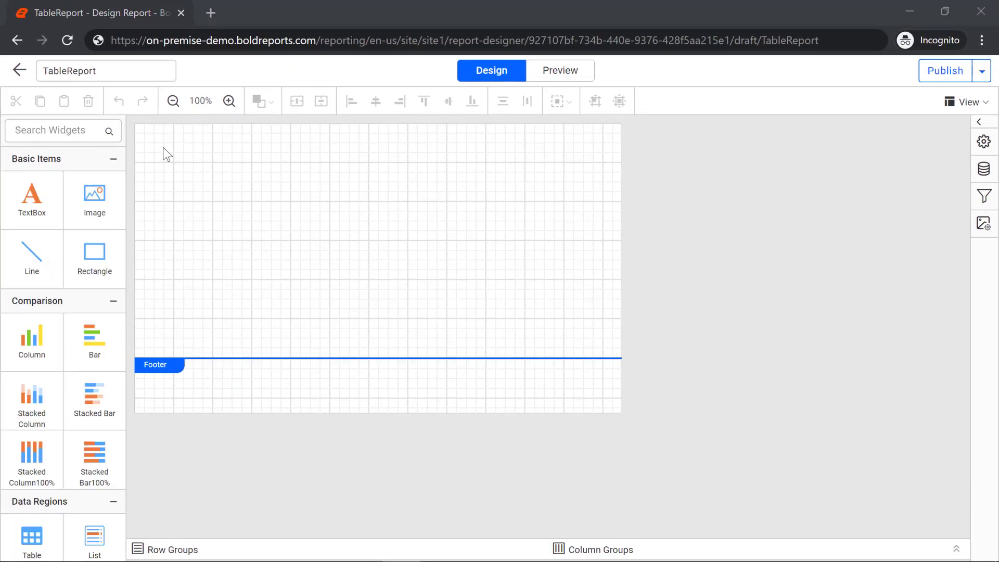
pyautogui.rightClick(164, 152)
pyautogui.moveTo(259, 264)
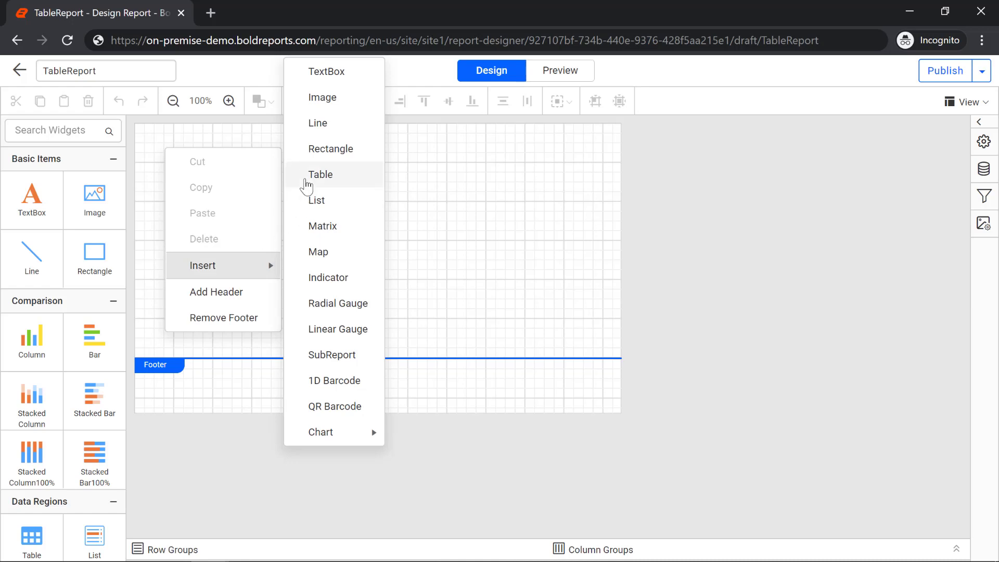
pyautogui.click(307, 176)
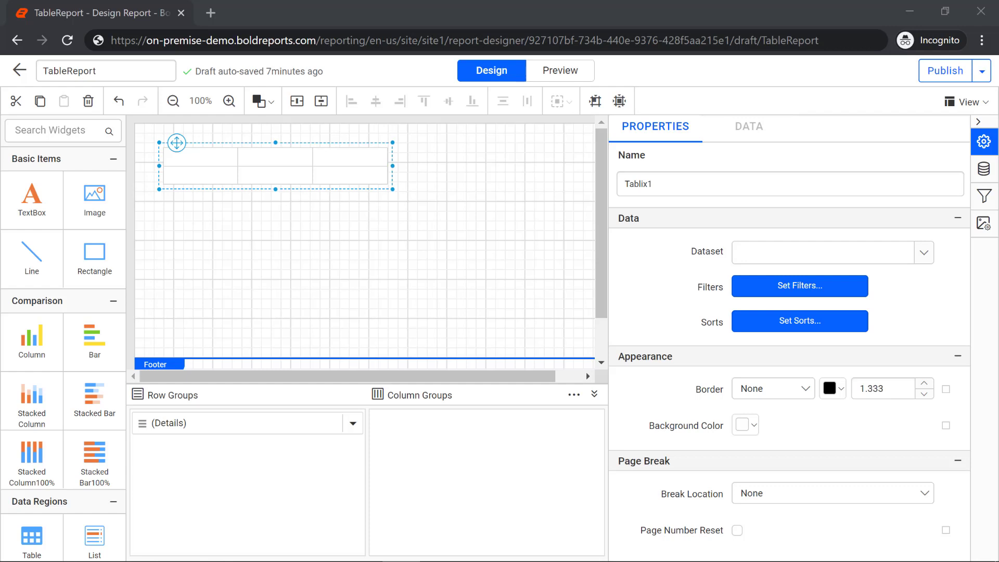
pyautogui.click(189, 163)
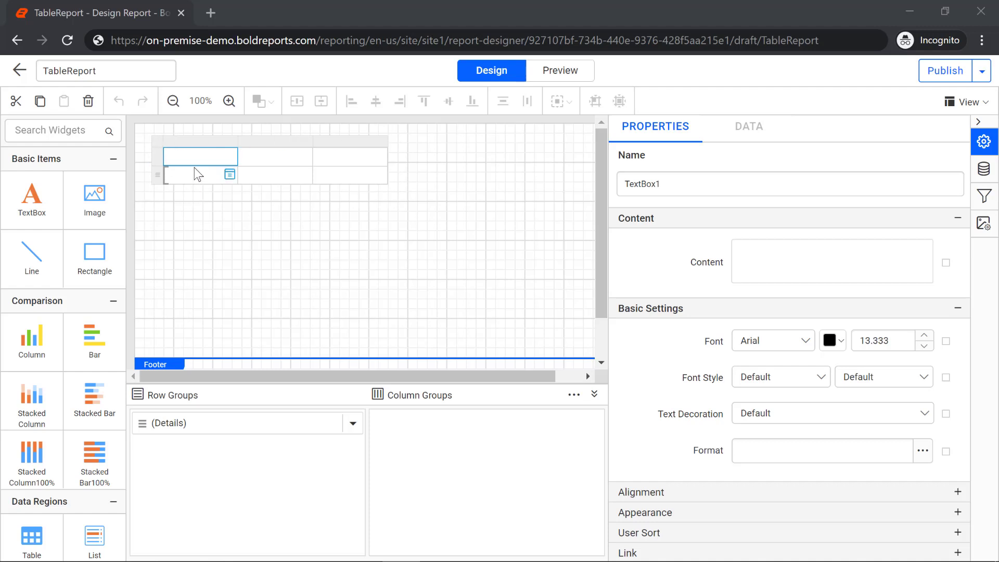
pyautogui.moveTo(300, 168)
pyautogui.click(200, 174)
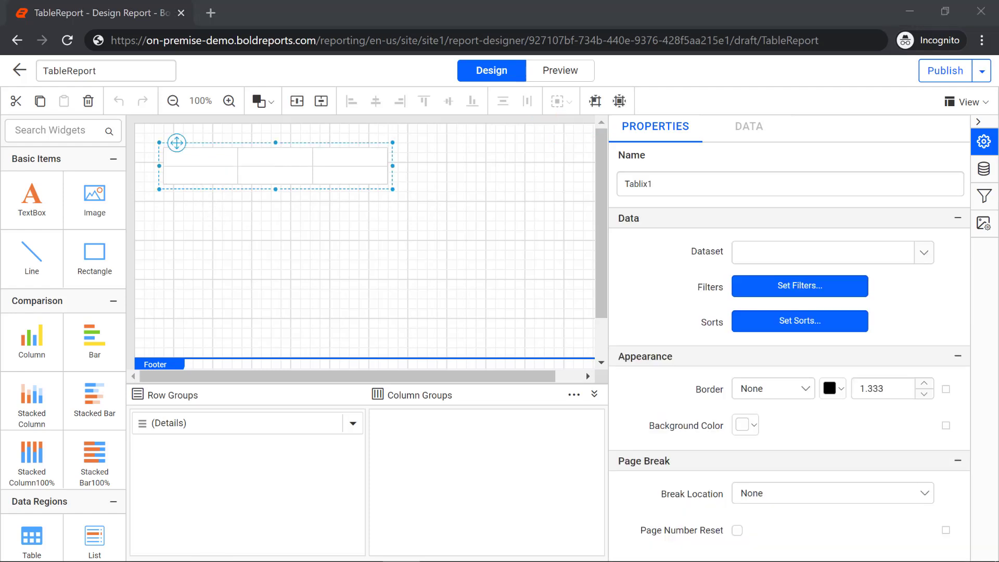
# Assign the PopulationData dataset to the table
pyautogui.click(924, 253)
pyautogui.click(774, 277)
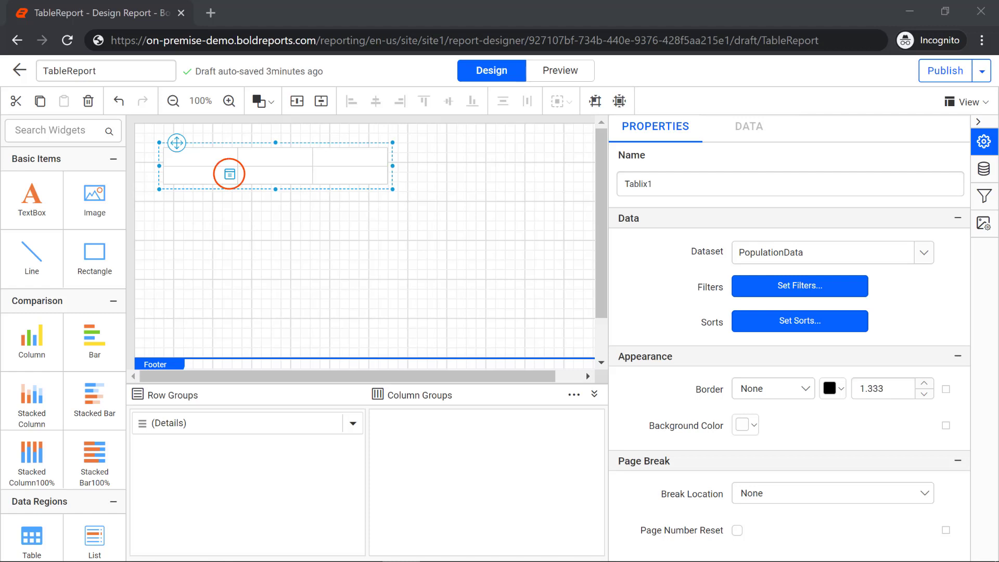
# Fill the table's three detail-row cells with the Country, Population and Yearly_Change fields, in that order
pyautogui.click(230, 173)
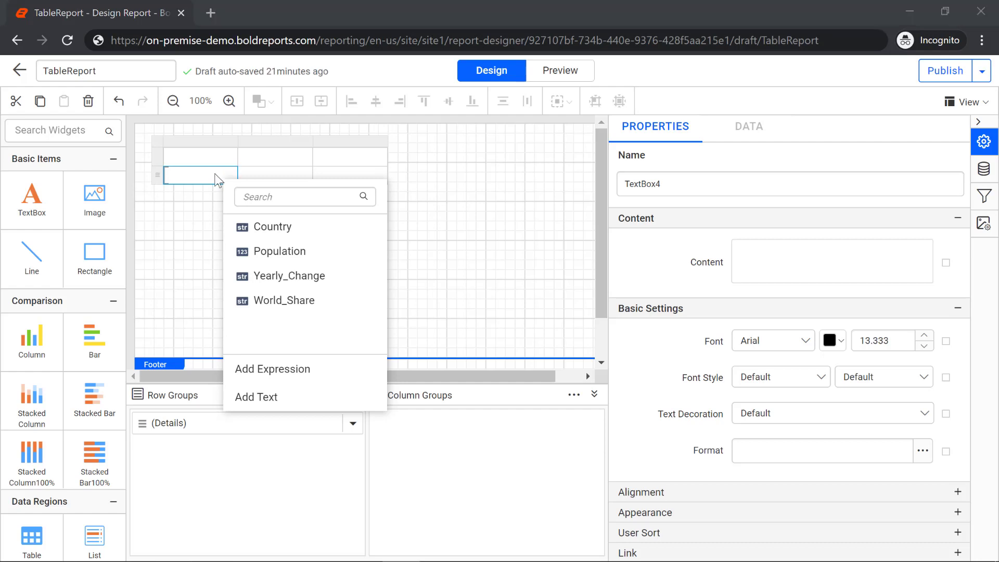
pyautogui.click(255, 223)
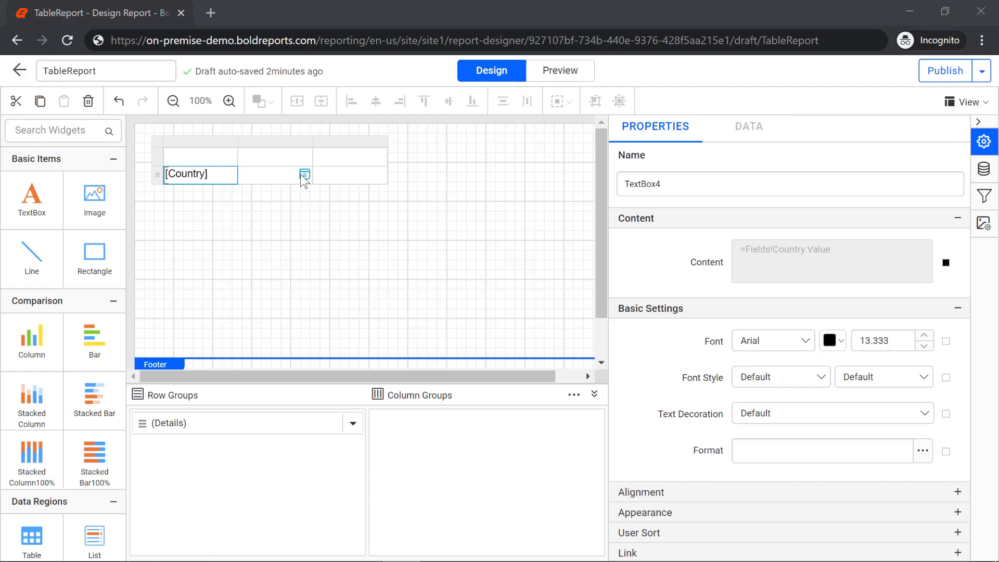
pyautogui.click(304, 177)
pyautogui.click(344, 249)
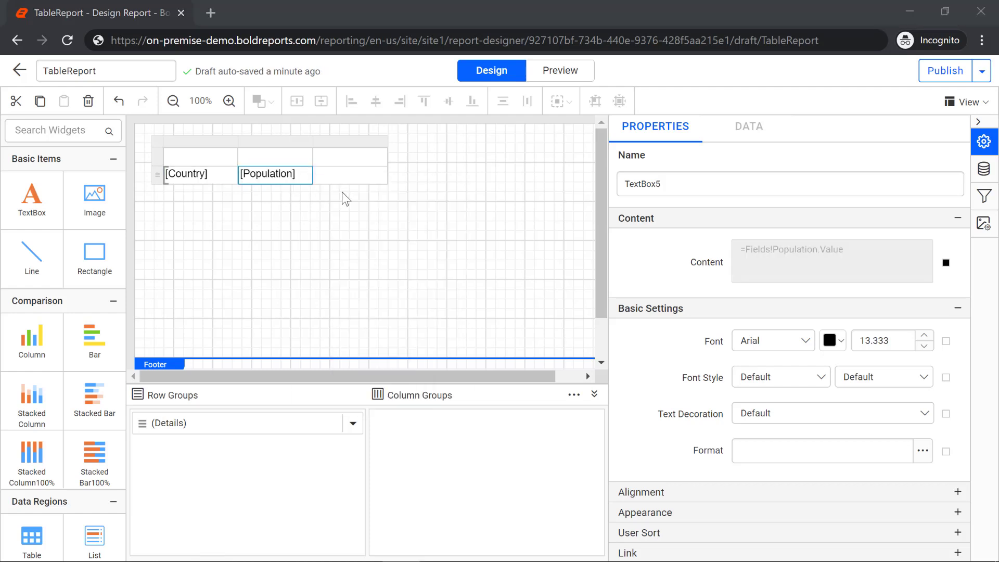
pyautogui.click(380, 174)
pyautogui.click(416, 275)
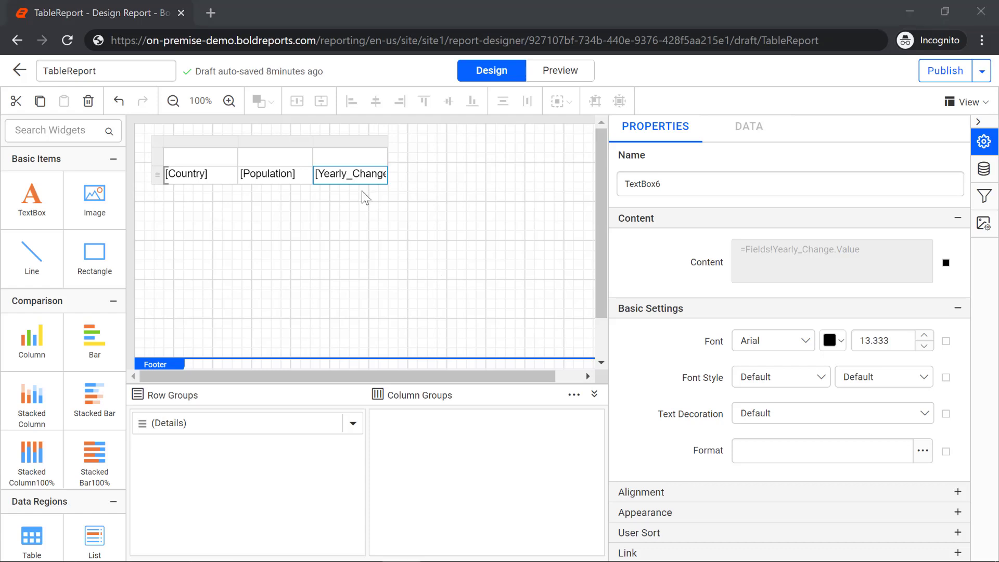
# Insert a column to the right of Yearly_Change and fill its detail cell with the World_Share field
pyautogui.rightClick(357, 156)
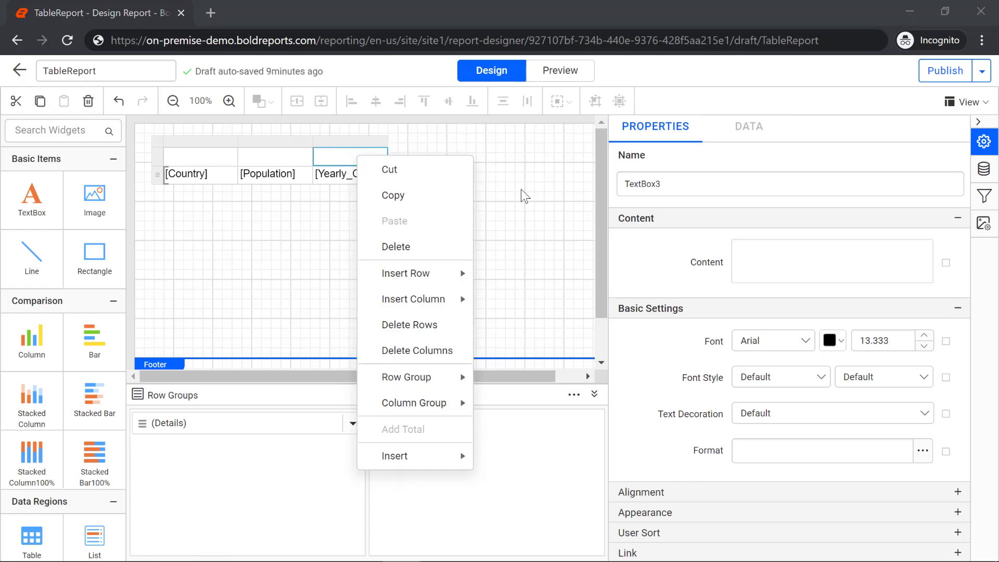
pyautogui.moveTo(463, 312)
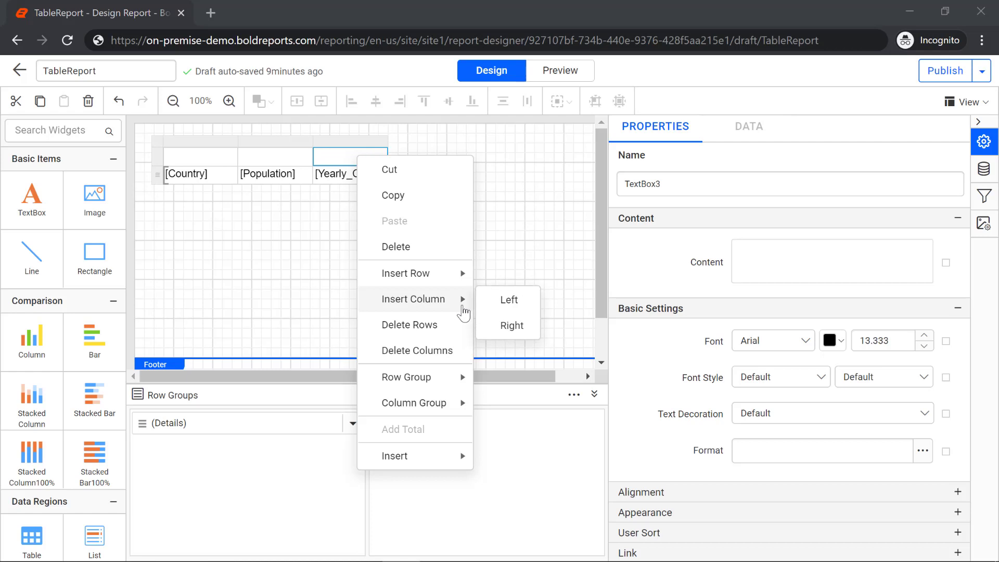
pyautogui.click(497, 326)
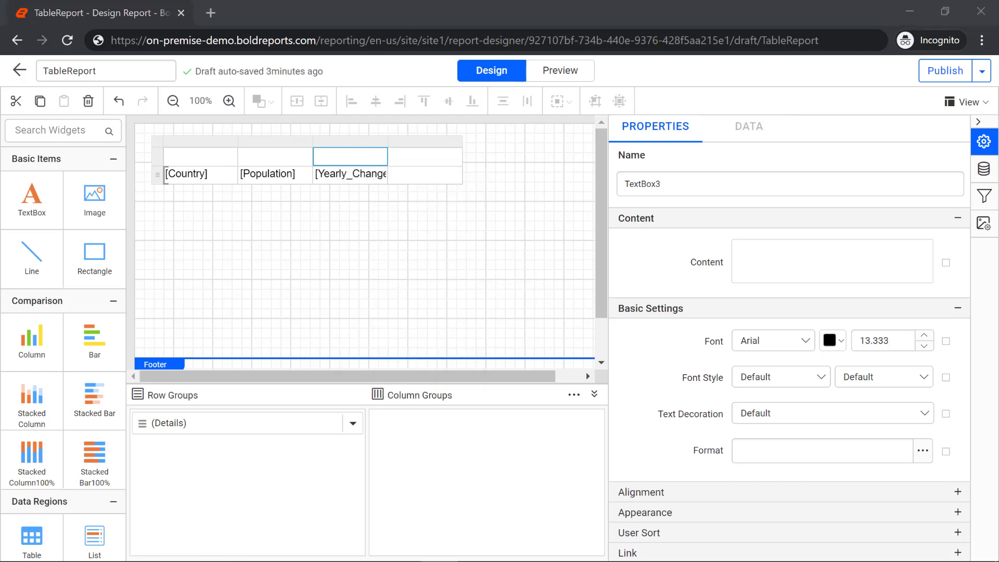
pyautogui.click(454, 174)
pyautogui.click(508, 300)
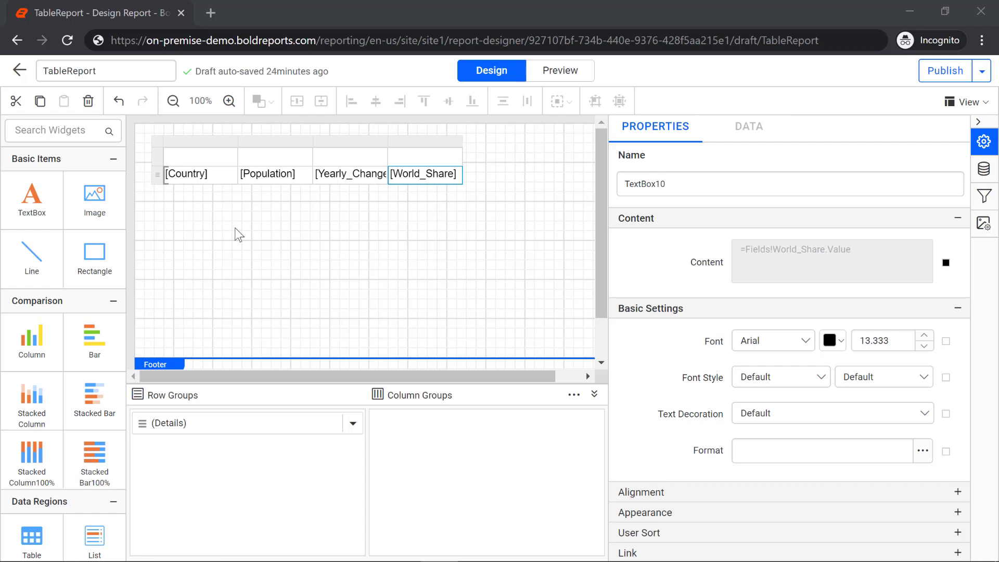
# Label the table's four header cells Country, Population, Yearly Change and World Share, in that order
pyautogui.click(197, 157)
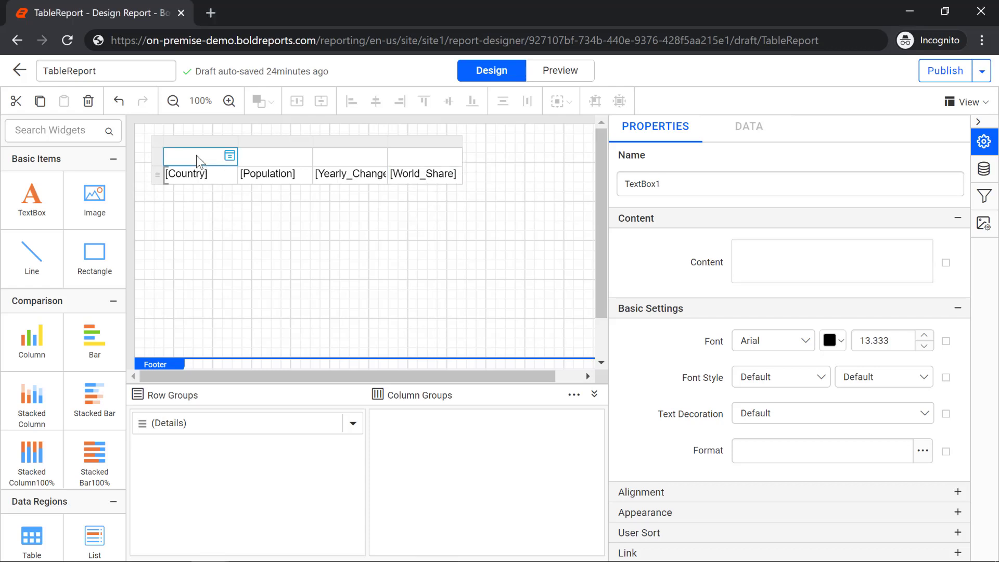
pyautogui.click(765, 259)
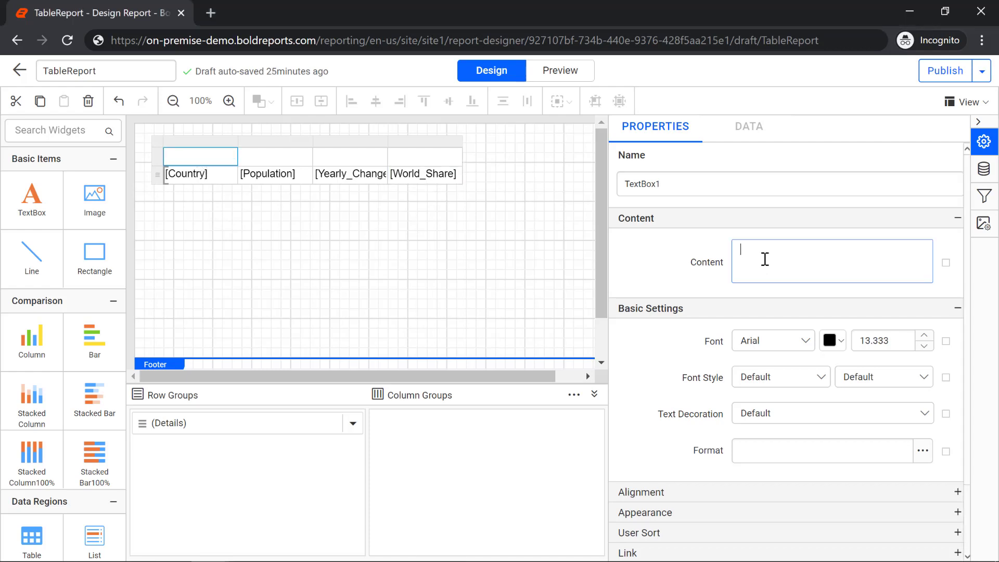
pyautogui.write('Country')
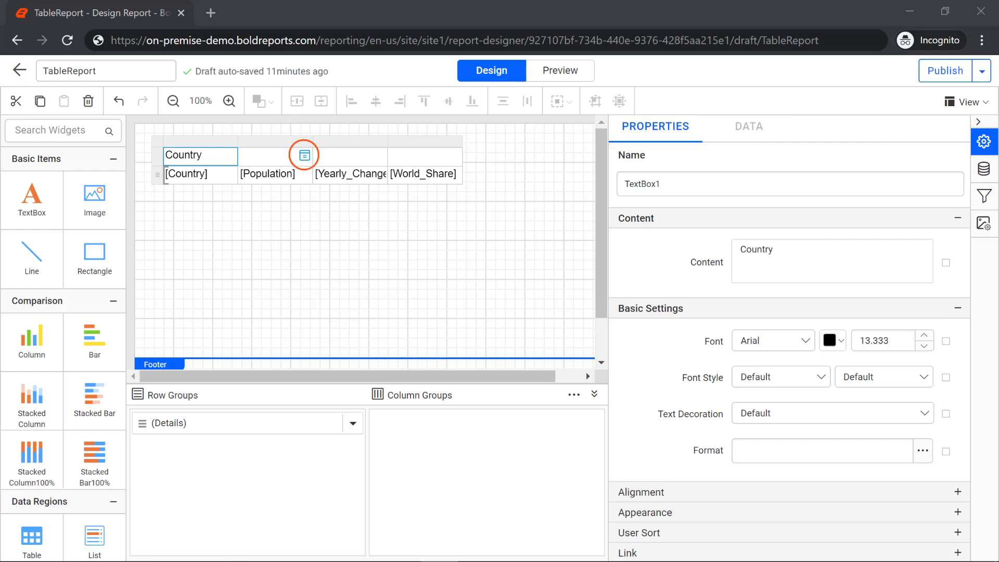
pyautogui.click(304, 155)
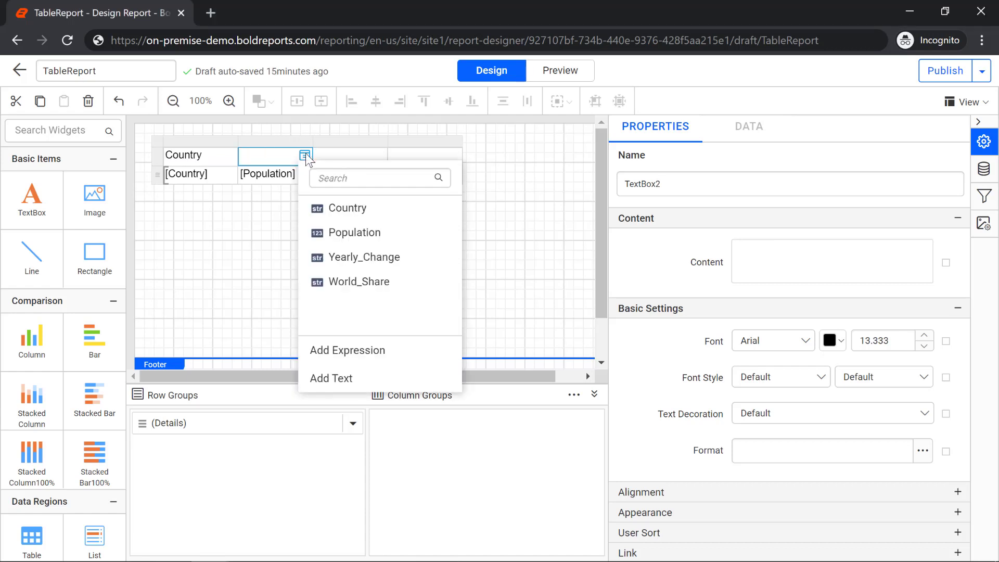
pyautogui.click(331, 378)
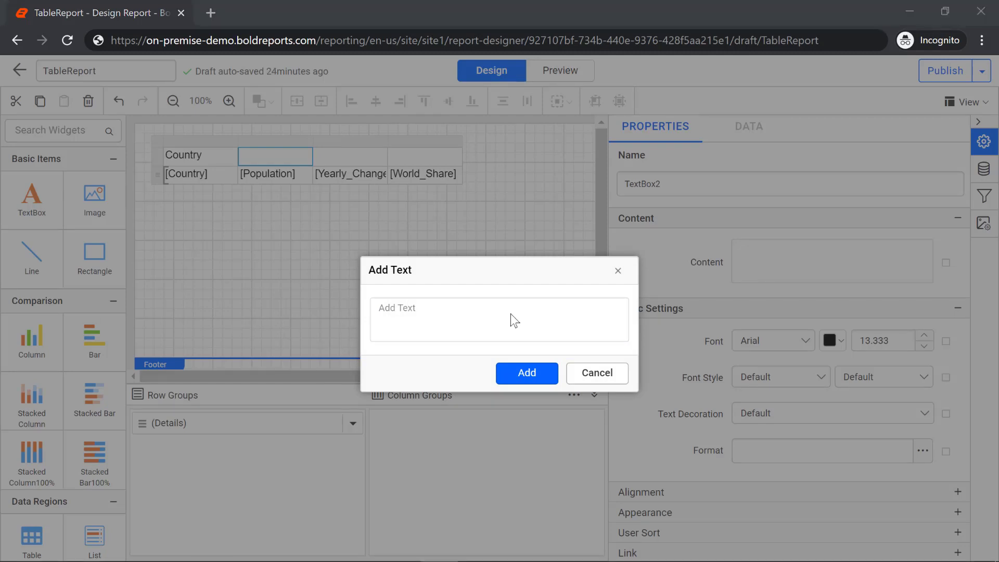
pyautogui.click(510, 315)
pyautogui.write('Population')
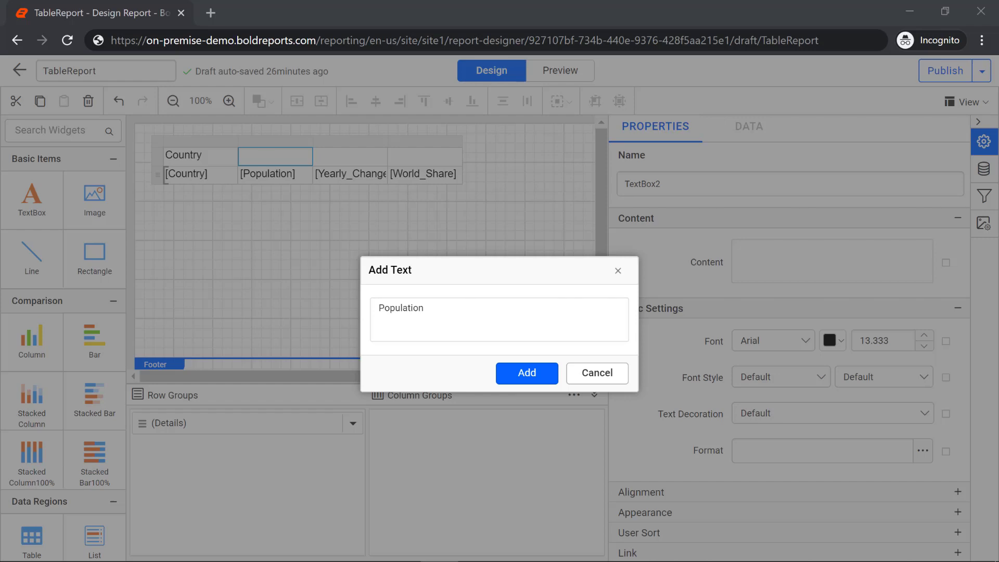
pyautogui.click(527, 373)
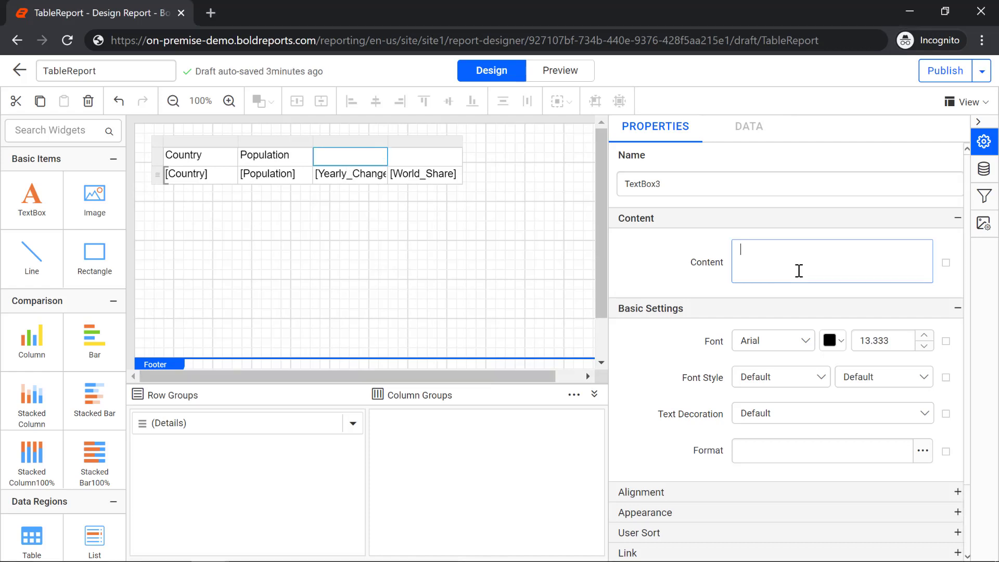
pyautogui.write('Yearly Change')
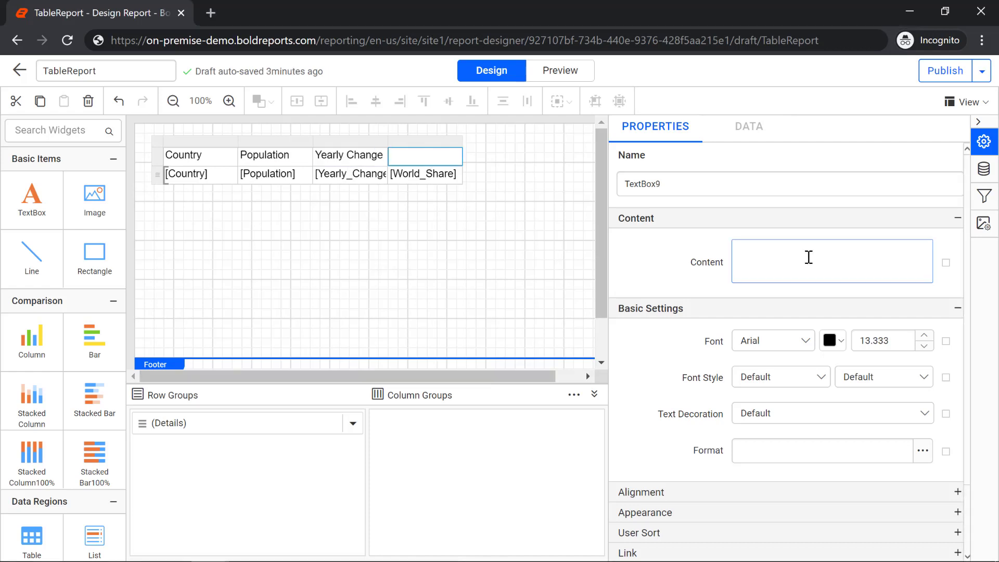
pyautogui.write('World Share')
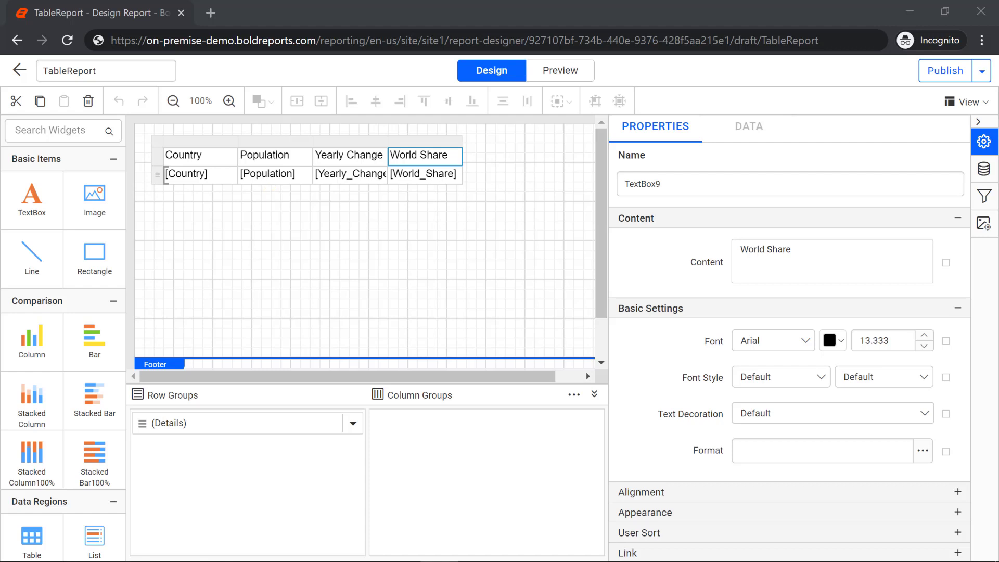
# Add a total for the Population detail cell
pyautogui.click(253, 179)
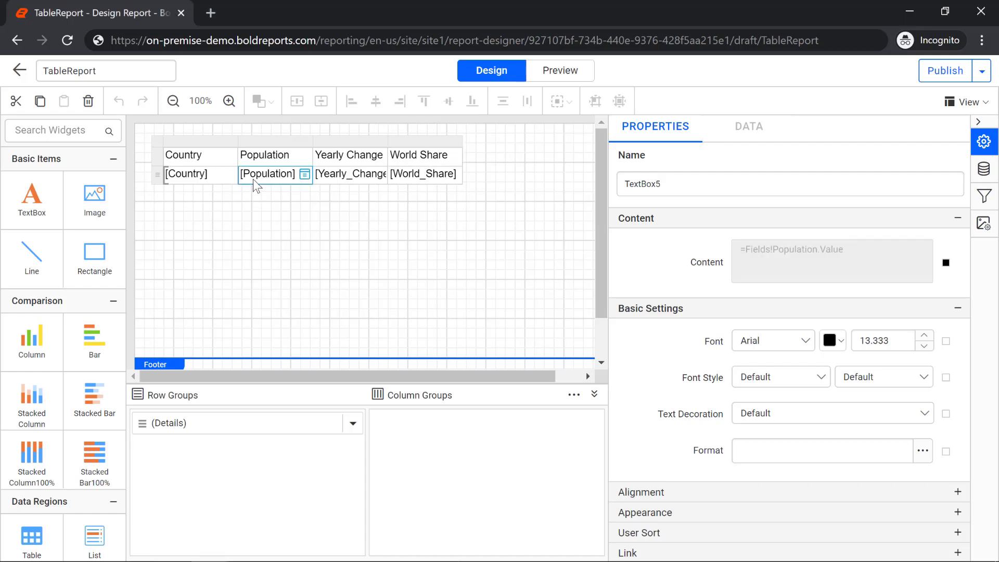
pyautogui.rightClick(253, 179)
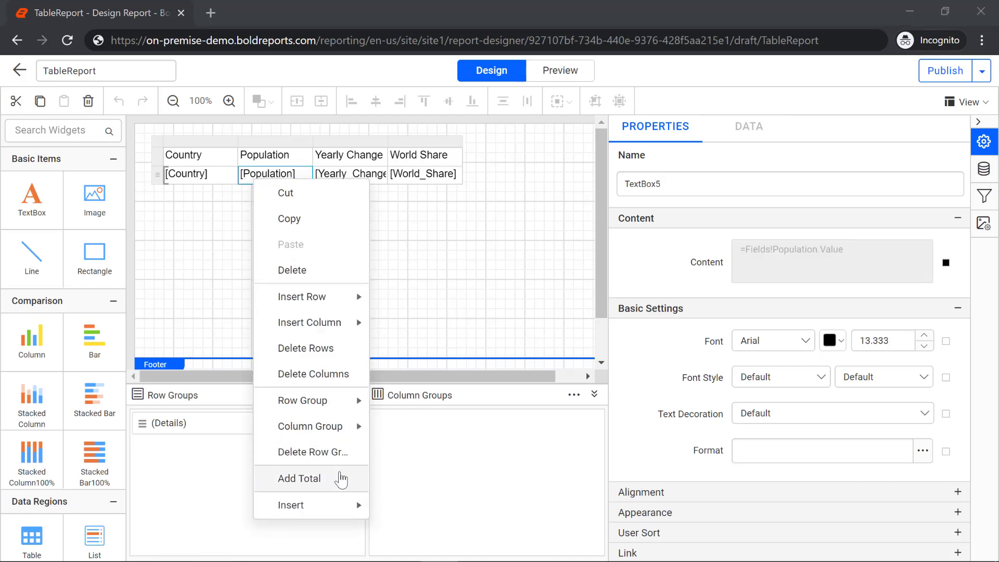
pyautogui.click(341, 478)
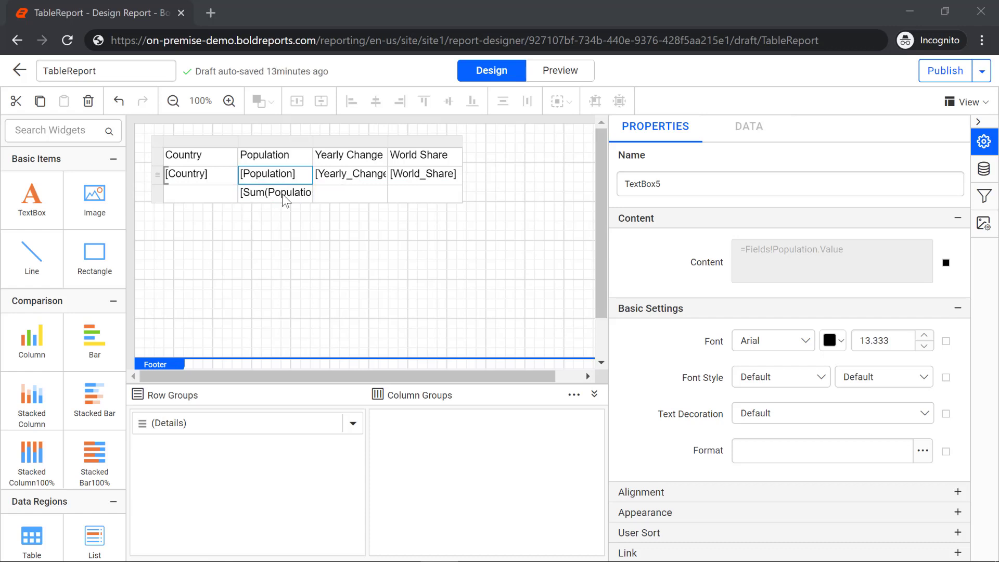
# Merge the population total cell with the two empty cells beside it in the total row
pyautogui.moveTo(282, 196); pyautogui.dragTo(396, 191)
pyautogui.rightClick(395, 191)
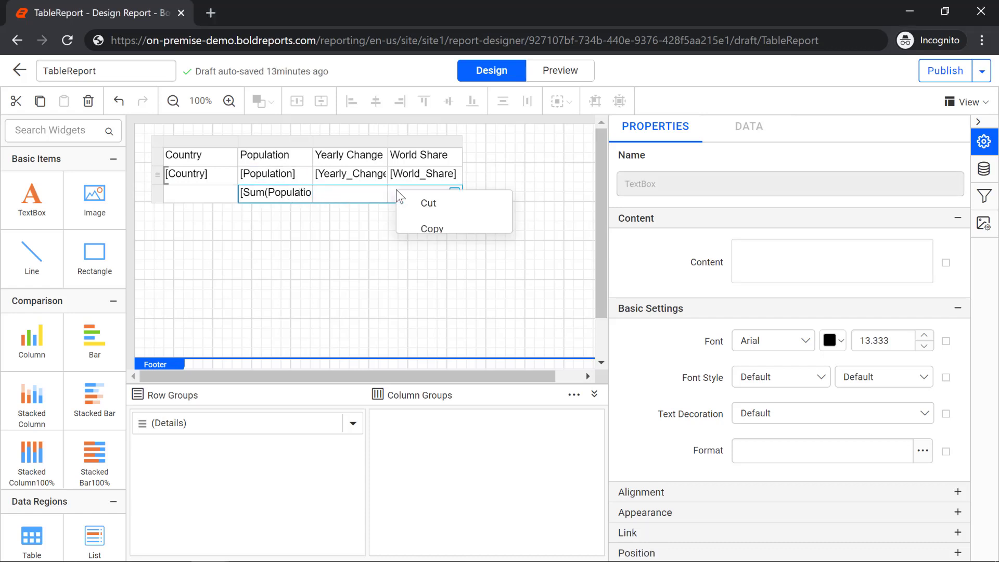
pyautogui.click(467, 409)
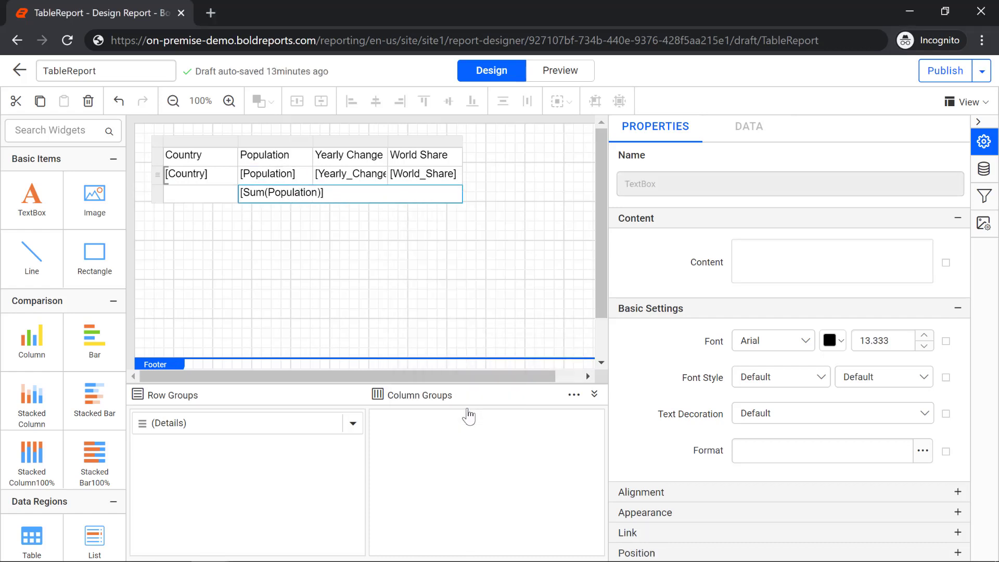
# Enter "Total world population" in the first cell of the total row
pyautogui.click(207, 197)
pyautogui.click(765, 261)
pyautogui.write('Total world population')
pyautogui.click(670, 262)
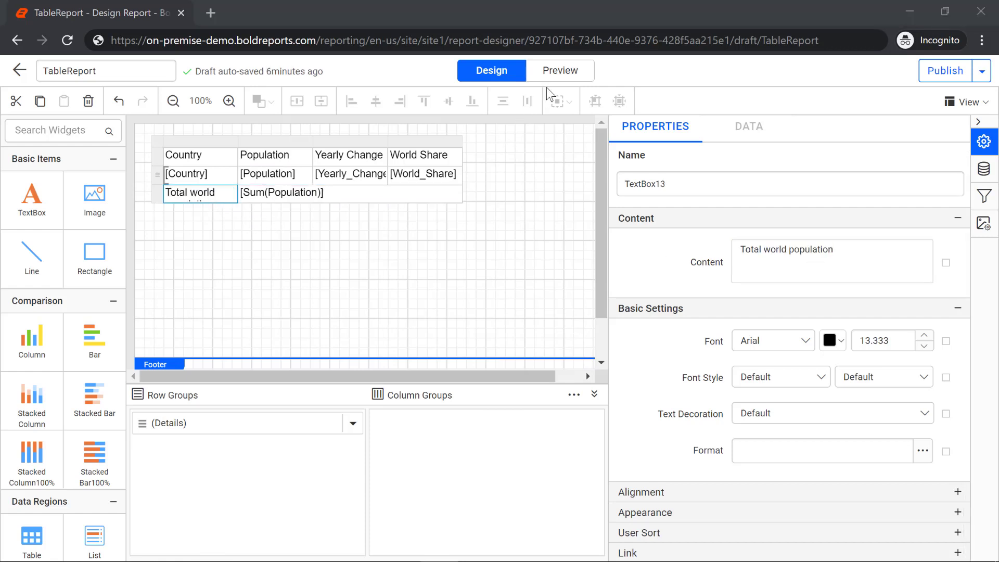
# Preview the report, examine its last pages, and return to the report design
pyautogui.click(558, 78)
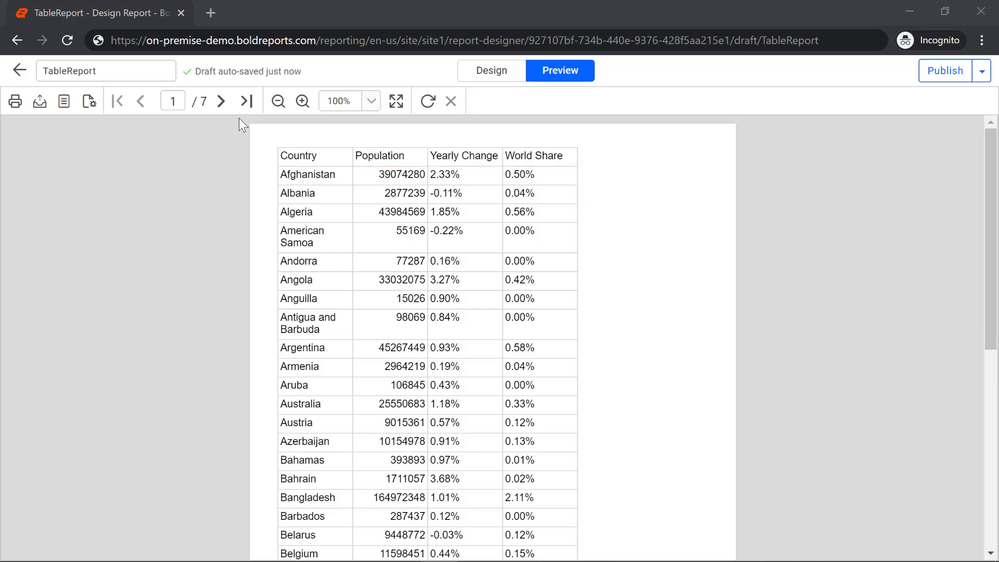
pyautogui.click(247, 101)
pyautogui.click(140, 100)
pyautogui.scroll(-5, 718, 245)
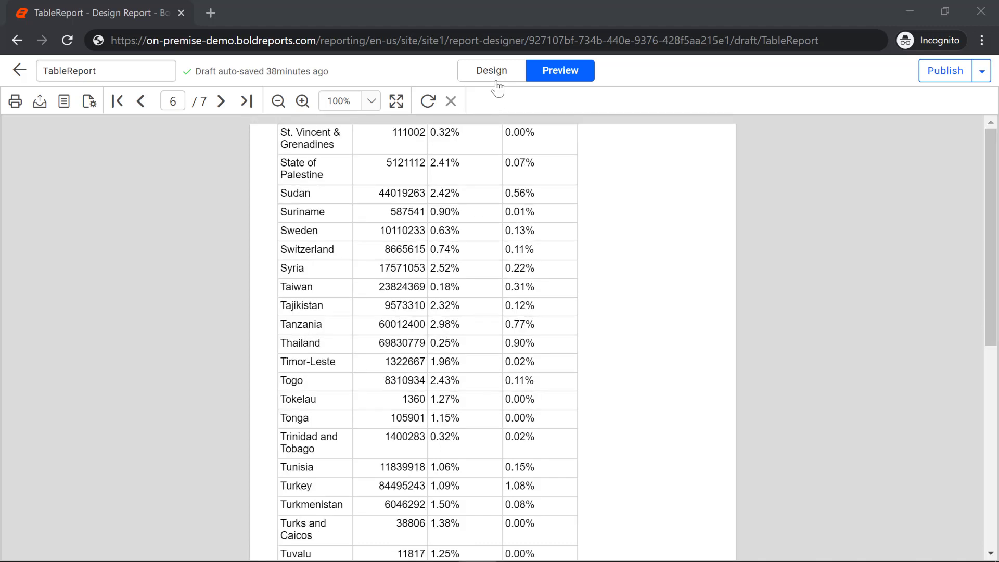
pyautogui.click(496, 83)
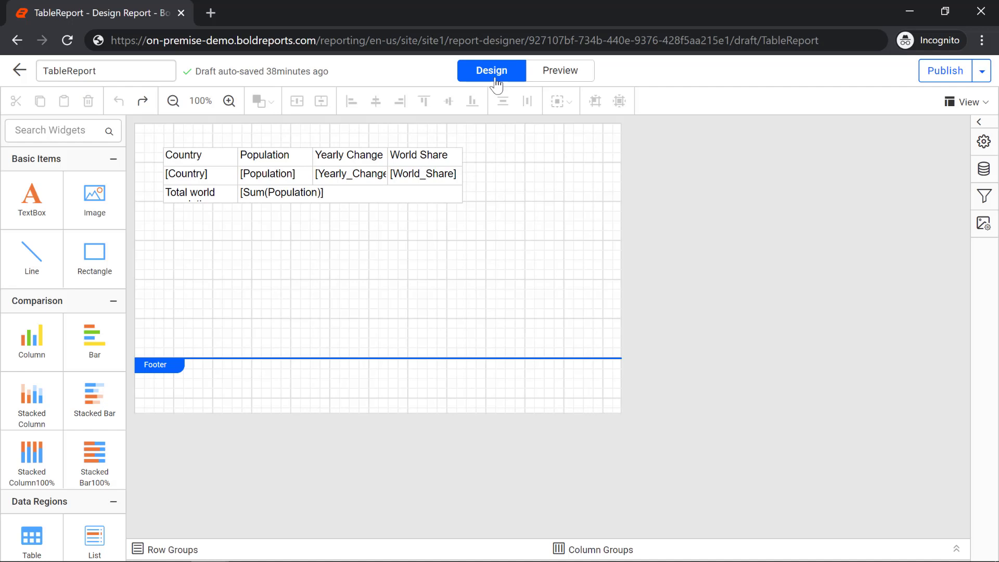
# Set the font of the table's whole header row to Segoe UI
pyautogui.click(168, 155)
pyautogui.click(158, 154)
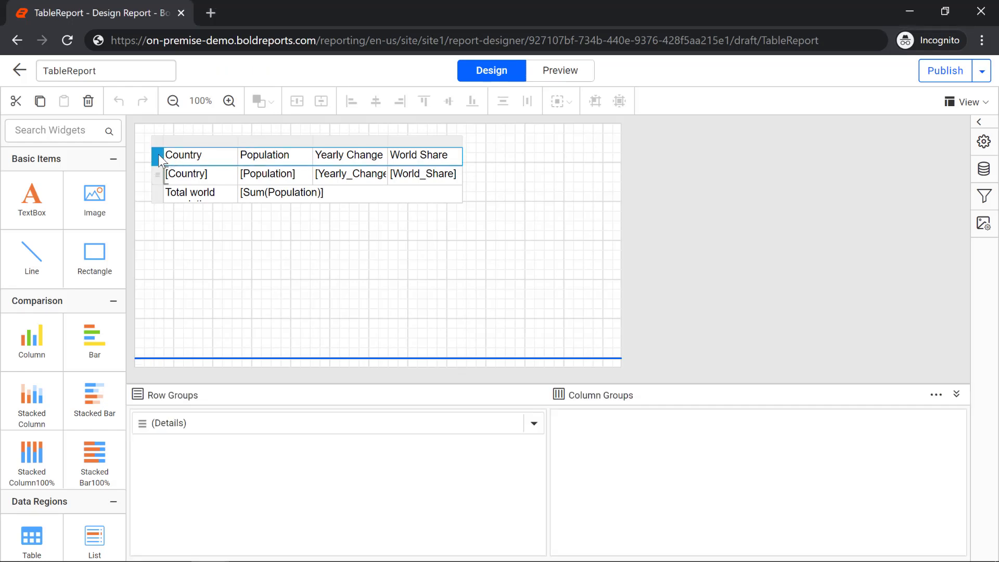
pyautogui.click(984, 142)
pyautogui.click(810, 344)
pyautogui.press('s')
pyautogui.scroll(-2, 781, 439)
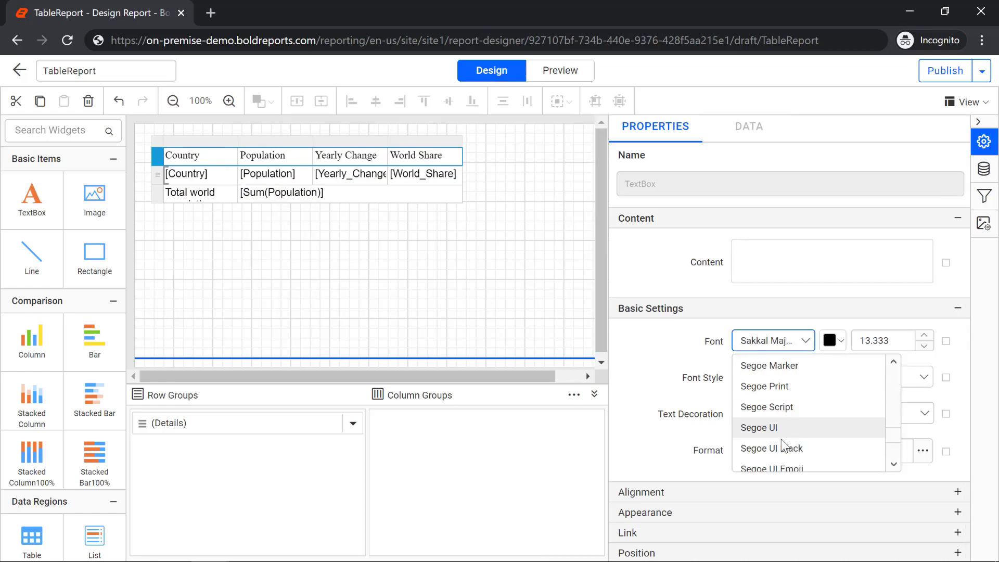
pyautogui.click(781, 433)
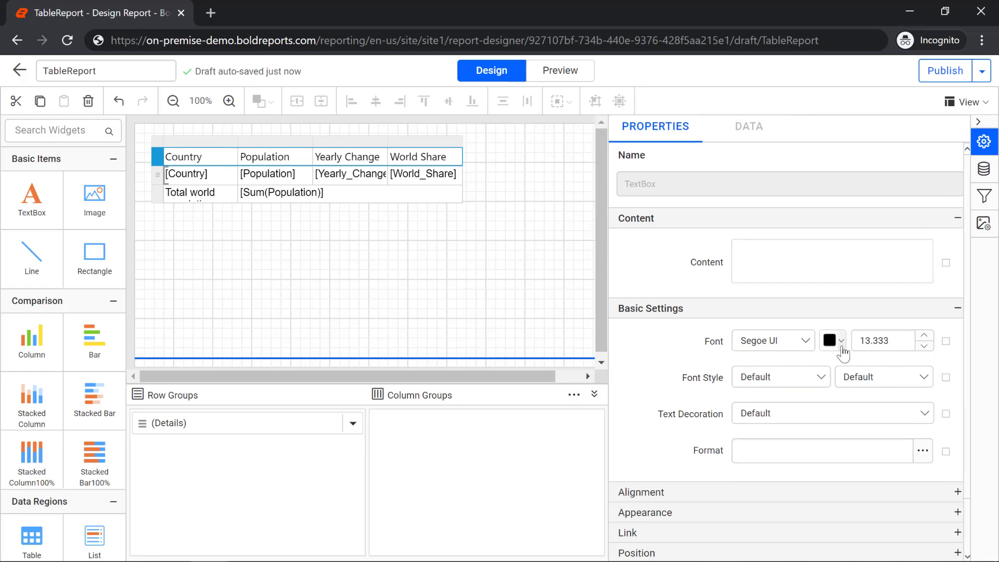
# Set the header row's font color to dark gray and its font weight to SemiBold
pyautogui.click(841, 342)
pyautogui.click(888, 248)
pyautogui.doubleClick(901, 276)
pyautogui.hotkey('ctrl', 'v')
pyautogui.click(916, 302)
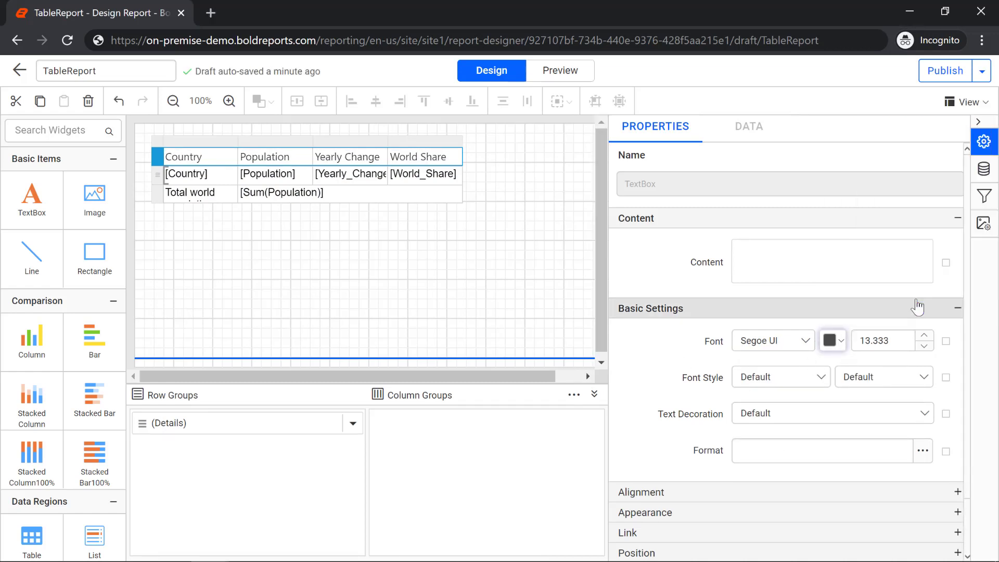
pyautogui.click(924, 378)
pyautogui.scroll(-2, 883, 471)
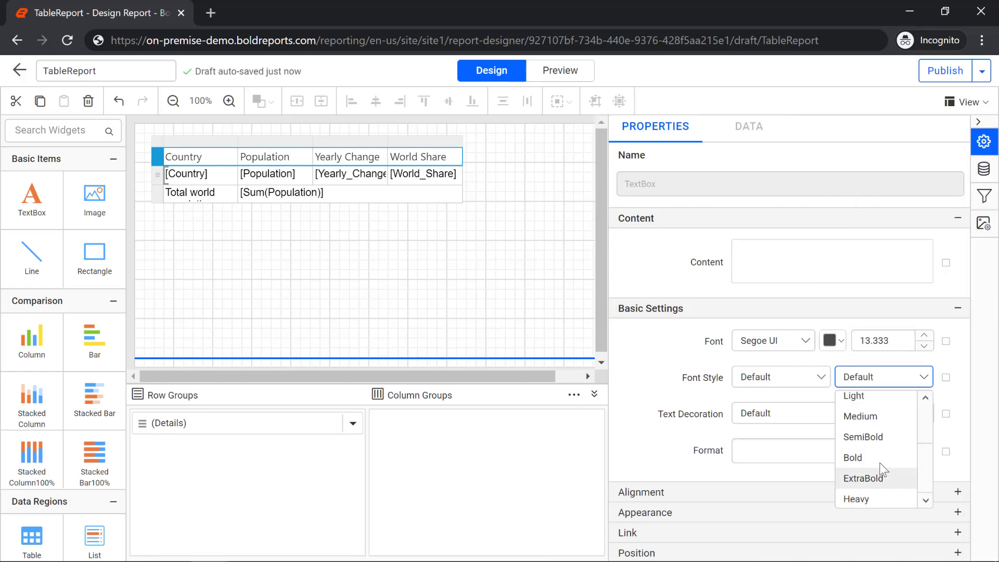
pyautogui.click(867, 437)
# Set the header row's text alignment to Center and vertical alignment to Middle, and expand its appearance settings
pyautogui.scroll(-1, 785, 427)
pyautogui.click(785, 427)
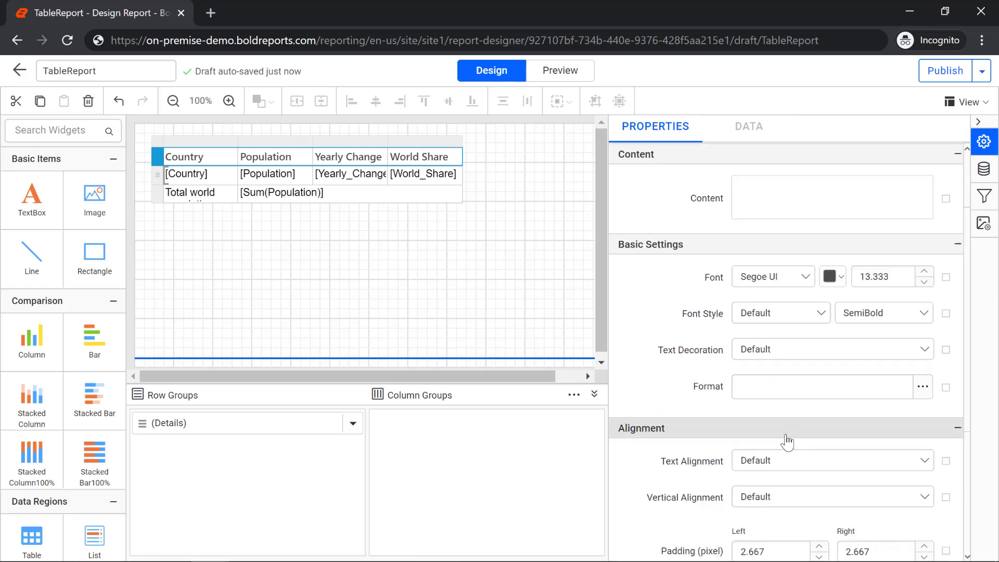
pyautogui.click(823, 473)
pyautogui.click(805, 520)
pyautogui.scroll(-2, 886, 453)
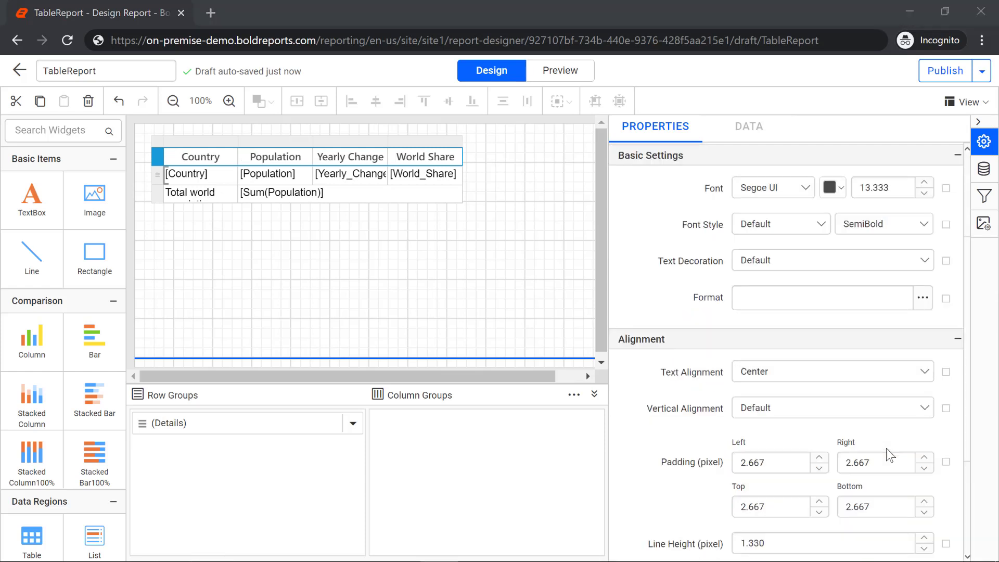
pyautogui.click(884, 408)
pyautogui.click(812, 467)
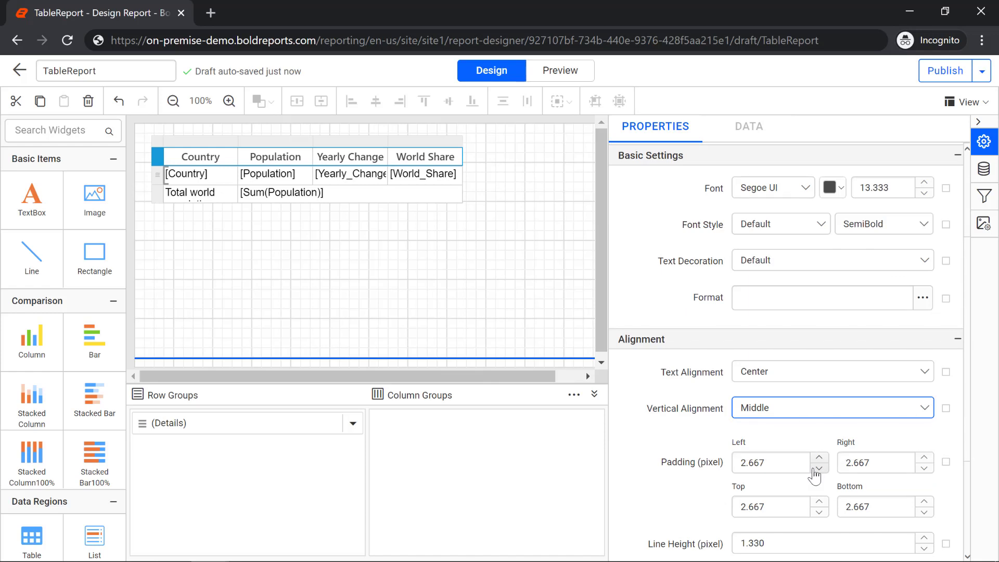
pyautogui.scroll(-3, 781, 458)
pyautogui.click(777, 457)
pyautogui.click(924, 440)
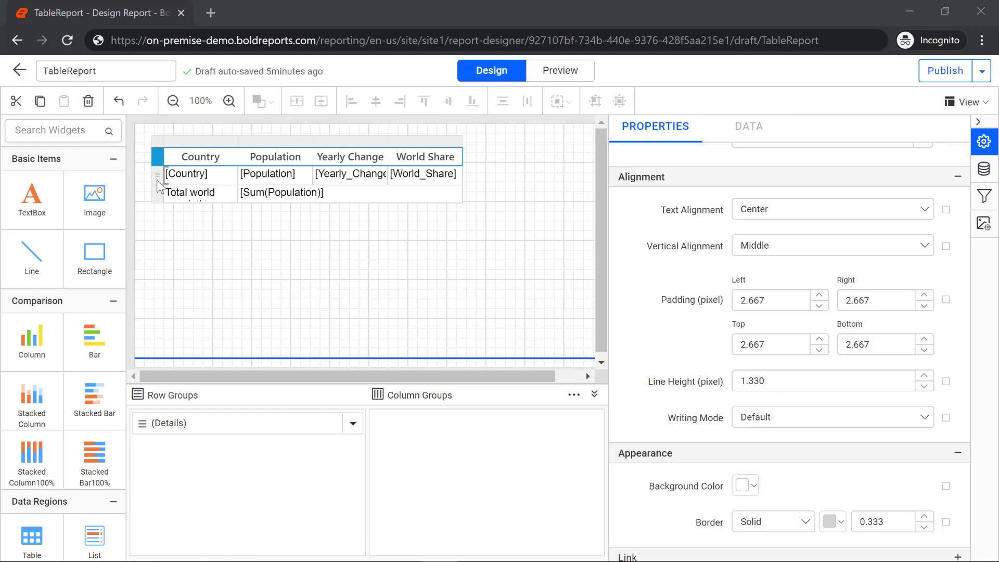
# Format the detail row with the Segoe UI font, font color #333333 and Middle vertical alignment
pyautogui.click(157, 175)
pyautogui.click(774, 202)
pyautogui.click(813, 286)
pyautogui.click(832, 203)
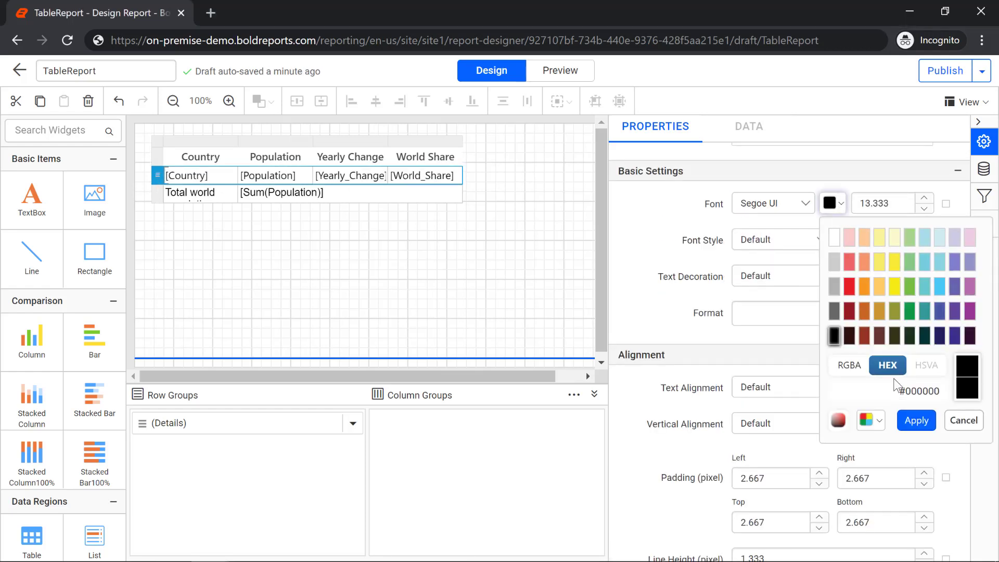
pyautogui.tripleClick(896, 390)
pyautogui.write('#333333')
pyautogui.click(917, 420)
pyautogui.click(924, 422)
pyautogui.click(873, 489)
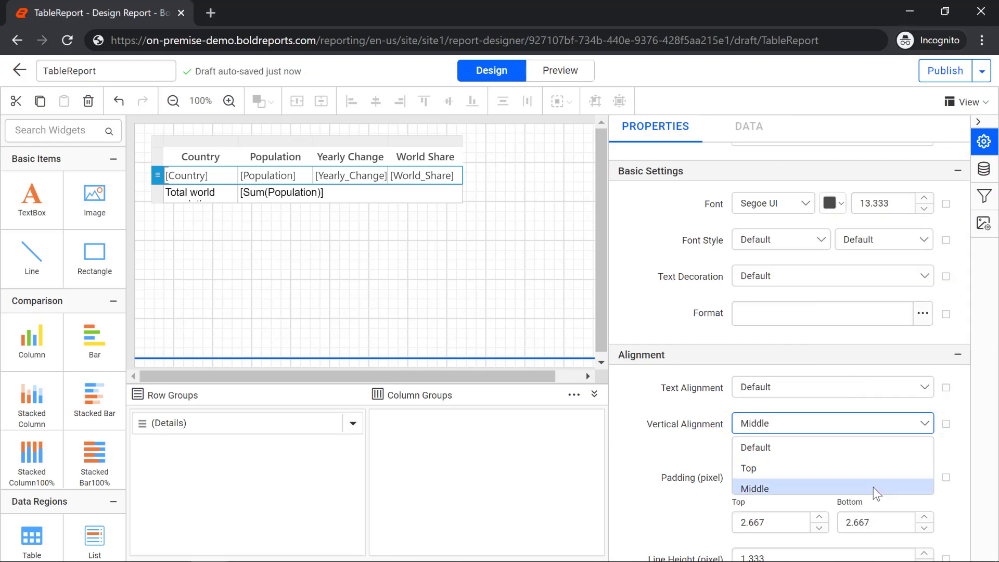
# Widen the Country column so that the "Total world population" label fits on one line
pyautogui.click(192, 194)
pyautogui.moveTo(238, 143); pyautogui.dragTo(276, 145)
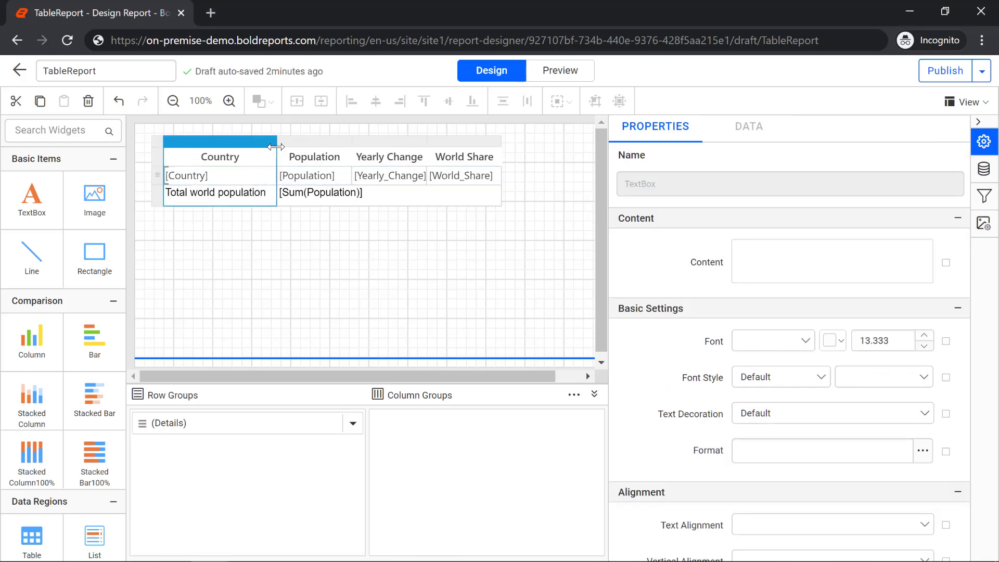
# Format the total row with the Segoe UI font, font color #333333 and SemiBold font weight
pyautogui.click(157, 196)
pyautogui.click(833, 340)
pyautogui.tripleClick(903, 272)
pyautogui.write('#333333')
pyautogui.click(914, 303)
pyautogui.scroll(-2, 885, 365)
pyautogui.click(884, 287)
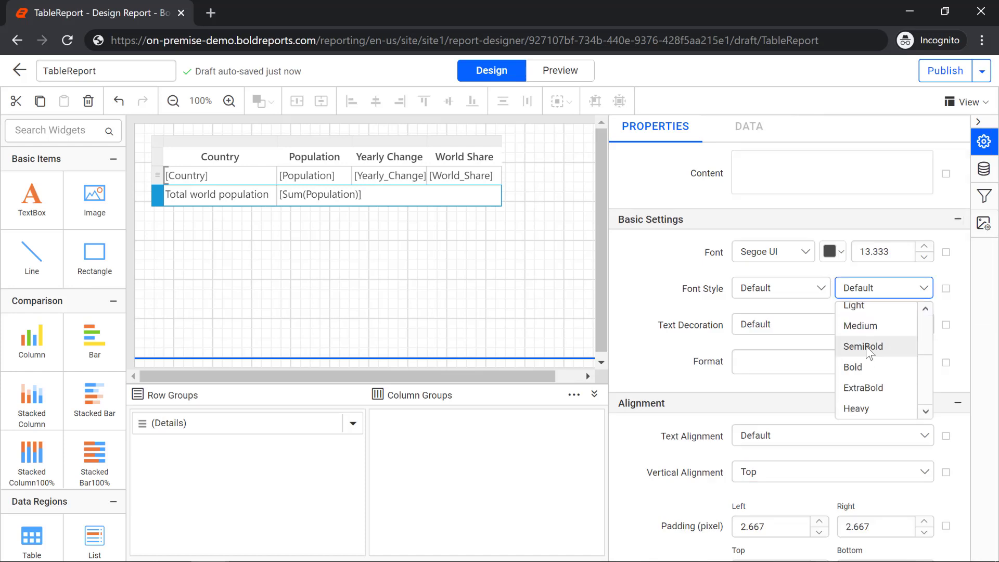
pyautogui.click(865, 345)
pyautogui.click(832, 472)
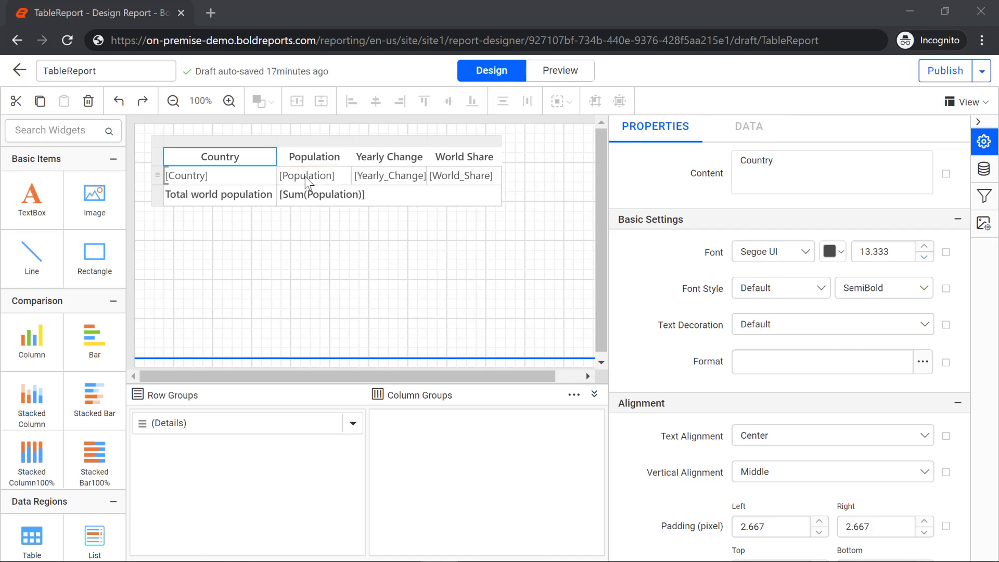
# Format the Population detail and total cells as numbers with 0 decimal places and the 1000 separator
pyautogui.click(305, 177)
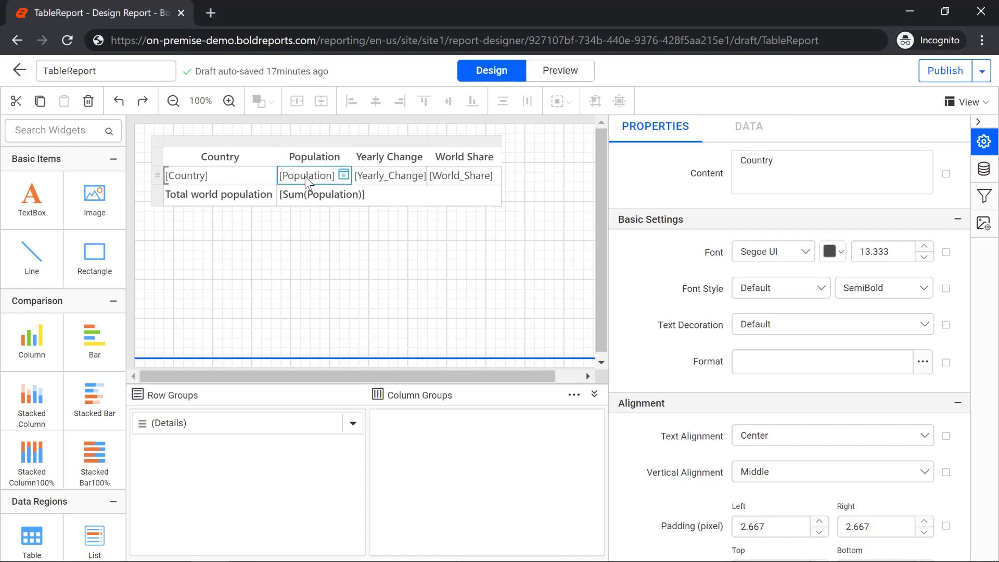
pyautogui.click(321, 197)
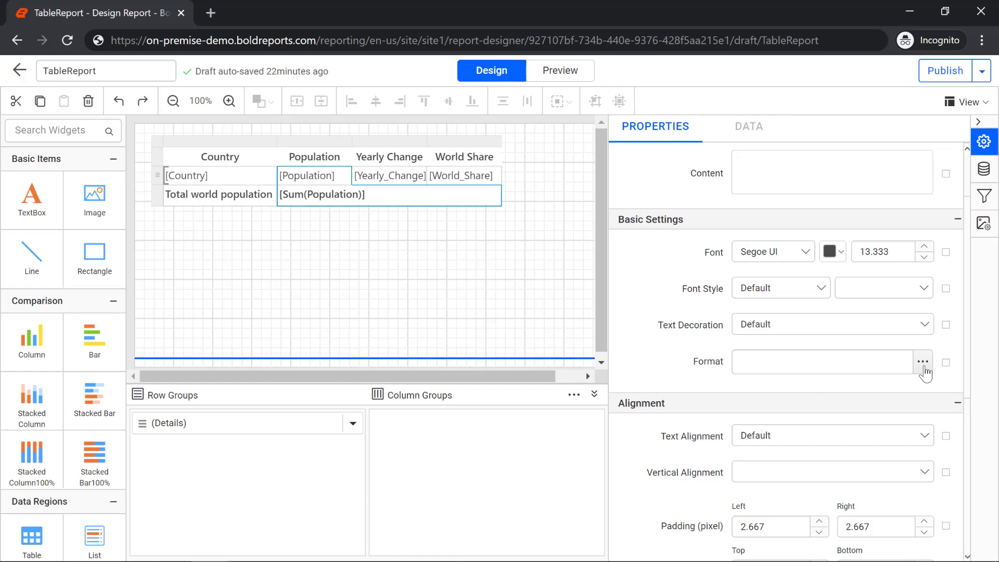
pyautogui.click(922, 361)
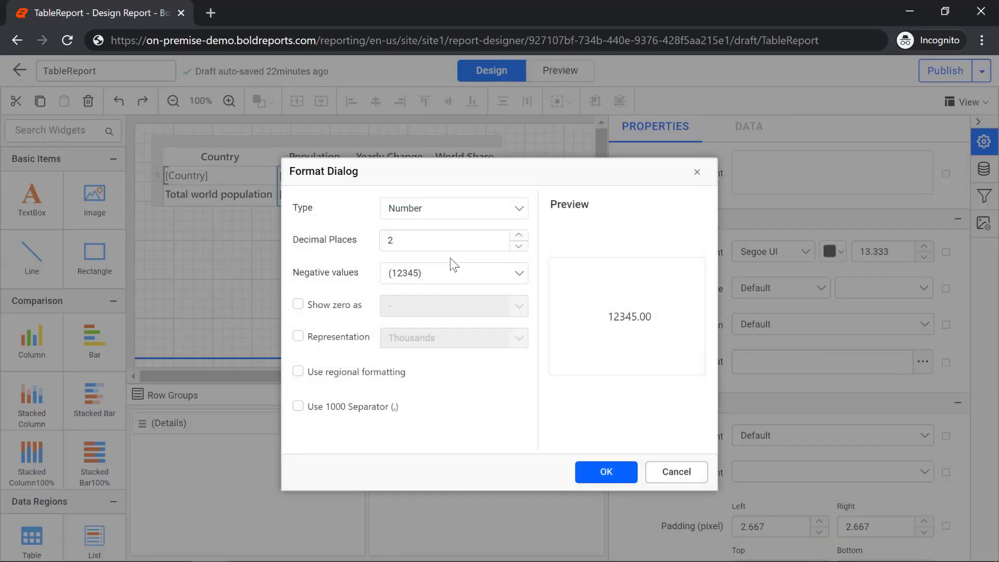
pyautogui.click(518, 246)
pyautogui.click(518, 246)
pyautogui.click(298, 407)
pyautogui.click(606, 472)
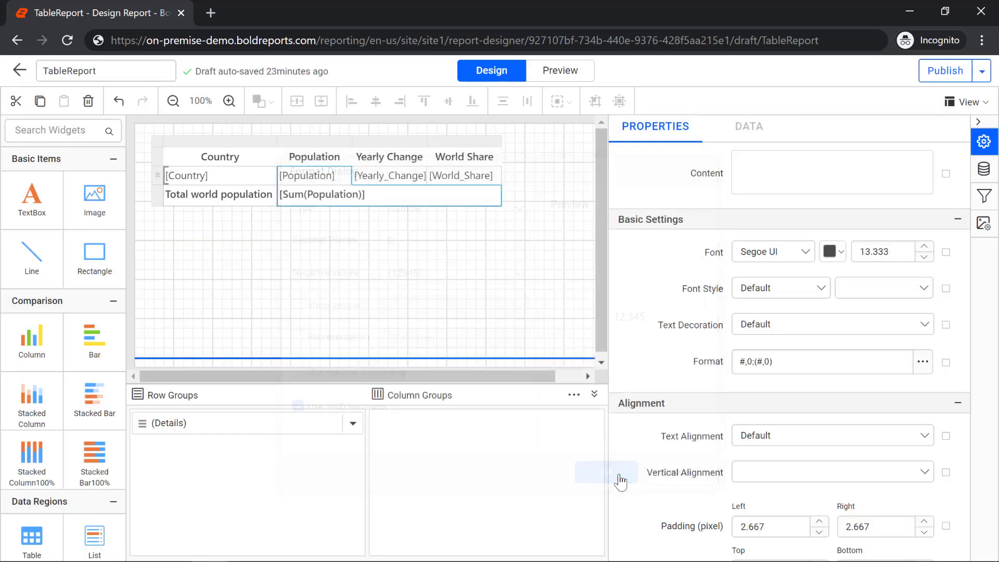
pyautogui.scroll(-6, 620, 481)
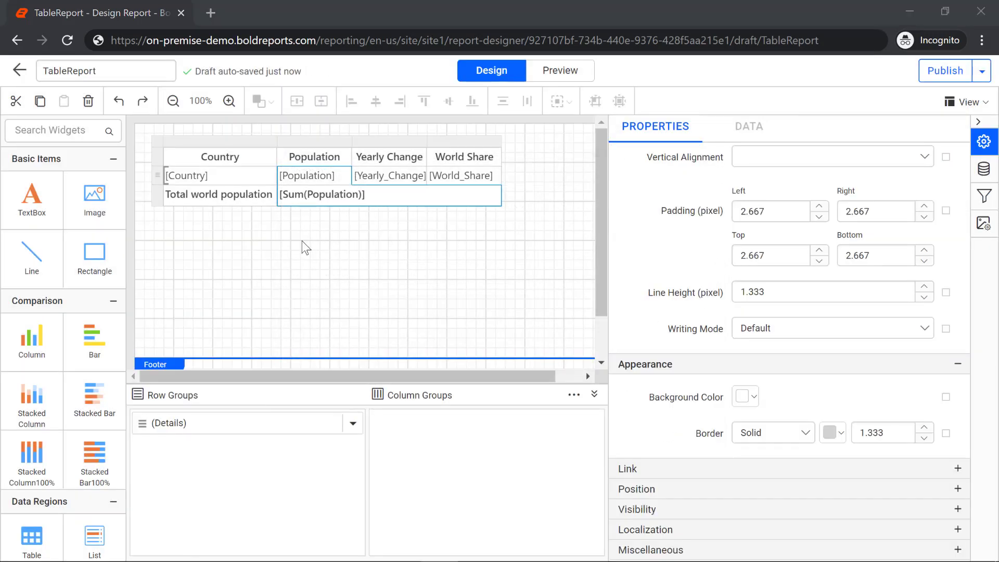
# Add a page header to the report and place a text box in it reading "World Population"
pyautogui.click(306, 248)
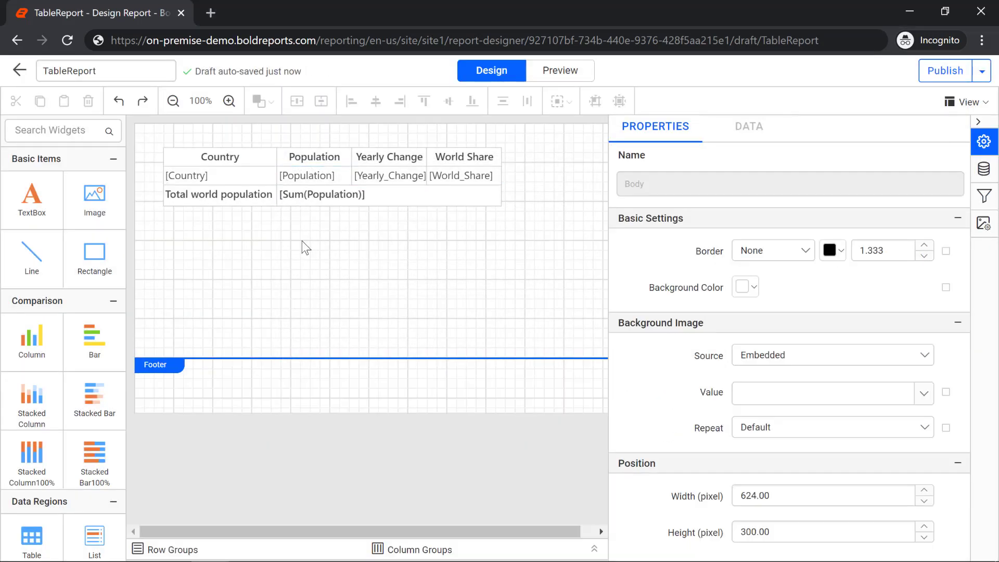
pyautogui.rightClick(233, 232)
pyautogui.click(260, 376)
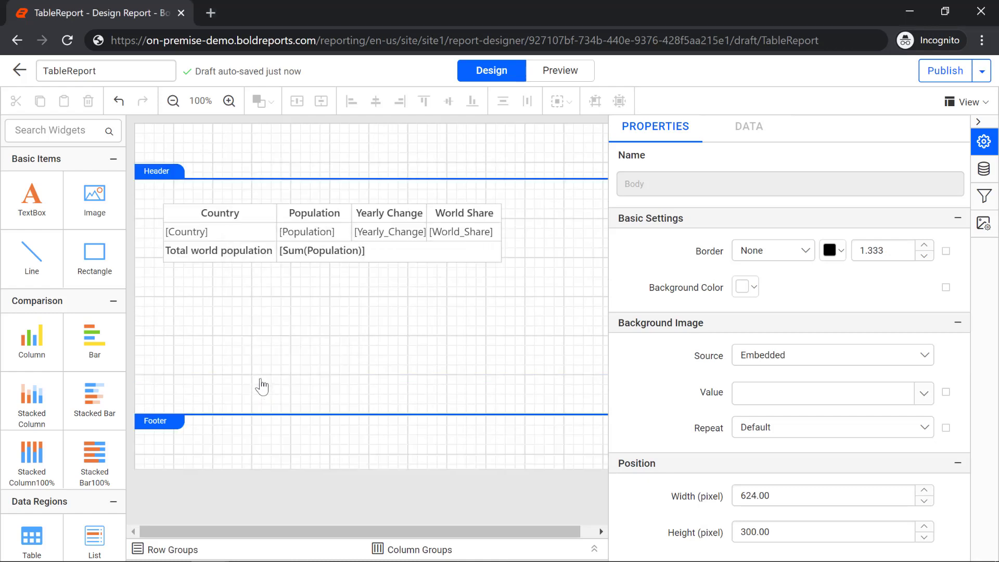
pyautogui.moveTo(32, 198); pyautogui.dragTo(199, 138)
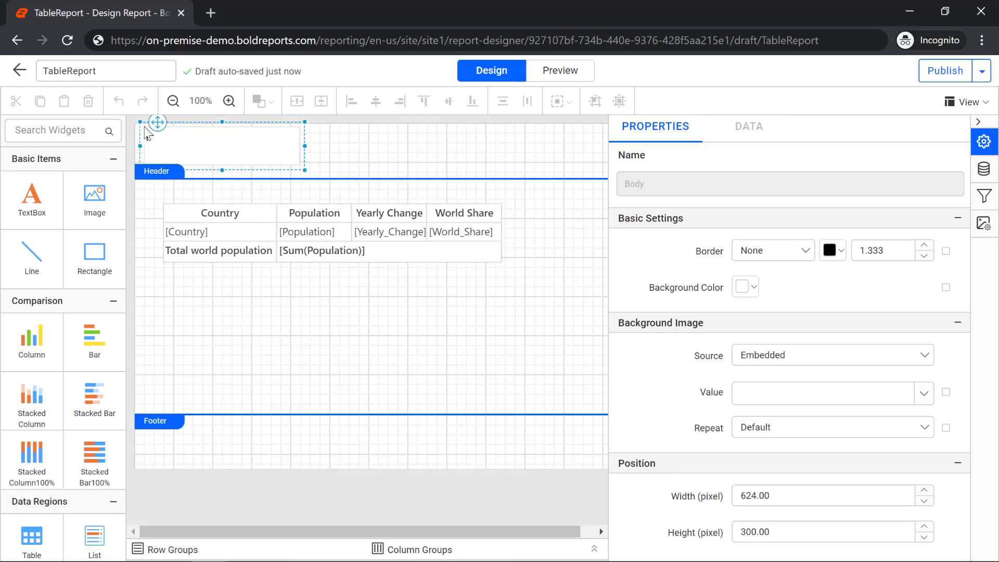
pyautogui.write('World Population')
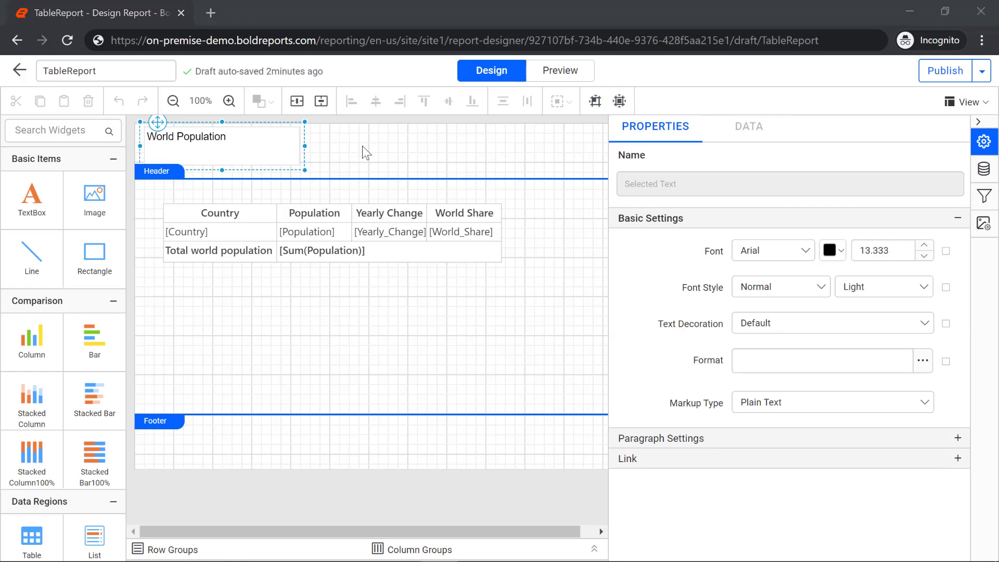
# Set the background color of the "World Population" title text box to #20467b
pyautogui.click(158, 123)
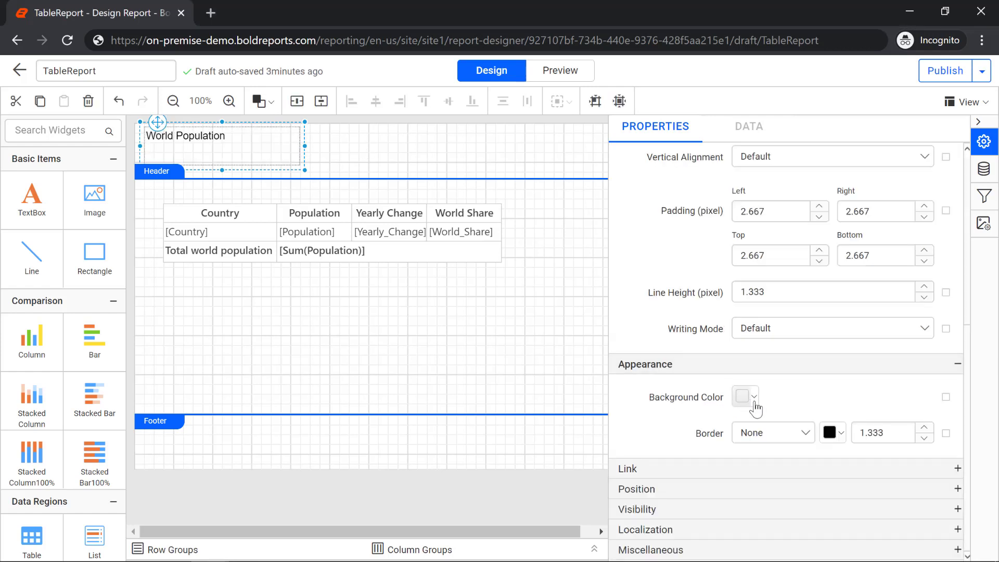
pyautogui.click(753, 399)
pyautogui.click(800, 304)
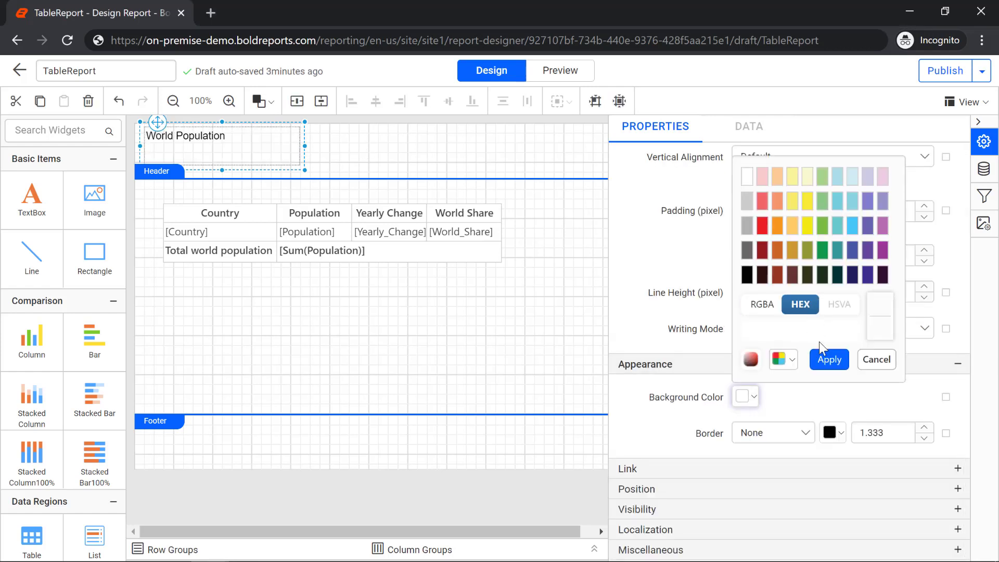
pyautogui.click(811, 331)
pyautogui.write('#20467b')
pyautogui.click(834, 365)
# Format the title text with the Segoe UI font in white, size 18 and Bold font weight
pyautogui.scroll(5, 832, 358)
pyautogui.click(789, 211)
pyautogui.press('s')
pyautogui.scroll(-2, 788, 286)
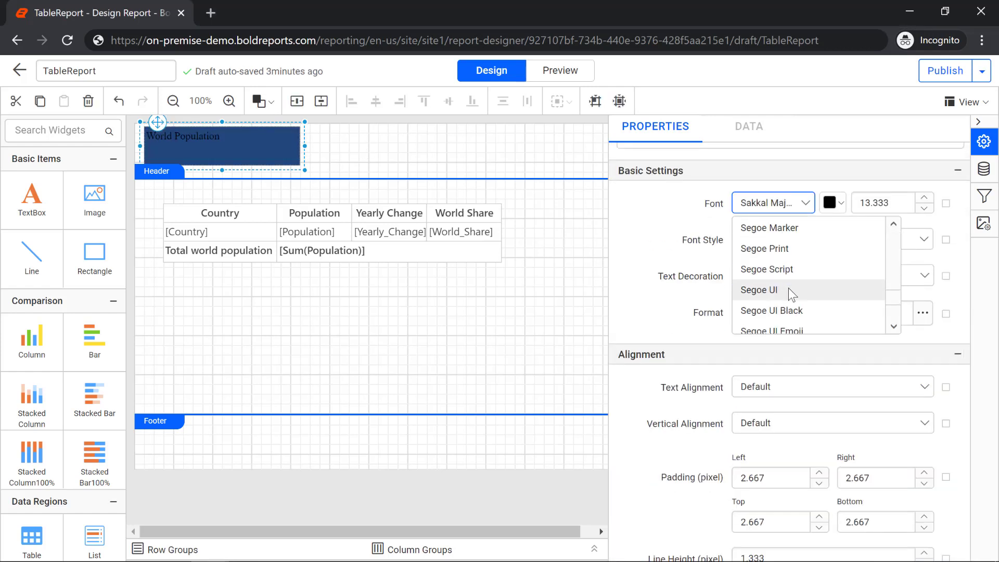
pyautogui.click(788, 290)
pyautogui.click(840, 205)
pyautogui.click(833, 237)
pyautogui.write('1')
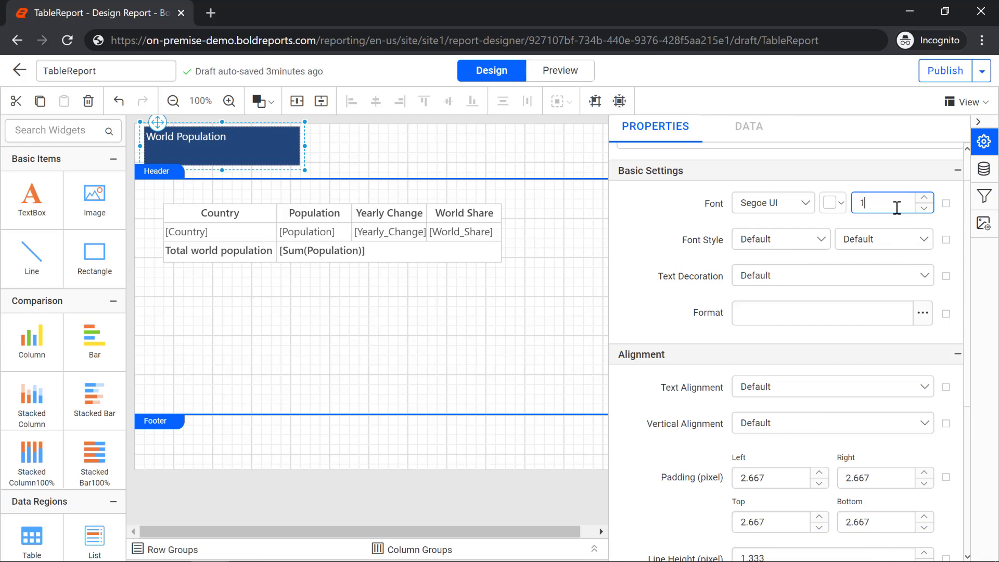
pyautogui.write('8')
pyautogui.click(878, 239)
pyautogui.click(858, 359)
# Set the title's vertical alignment to Middle and its text alignment to Center
pyautogui.click(833, 423)
pyautogui.click(773, 492)
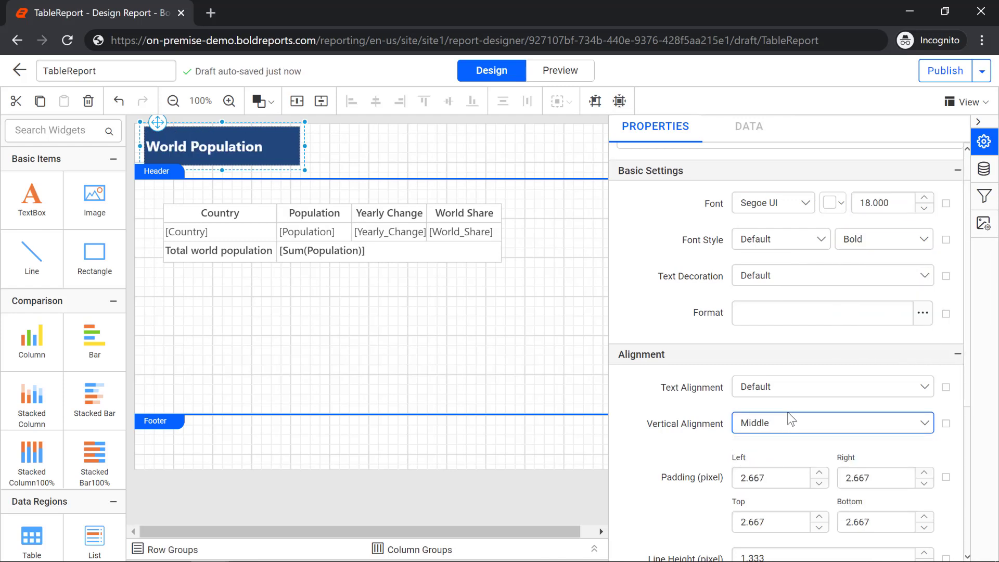
pyautogui.click(856, 389)
pyautogui.click(827, 451)
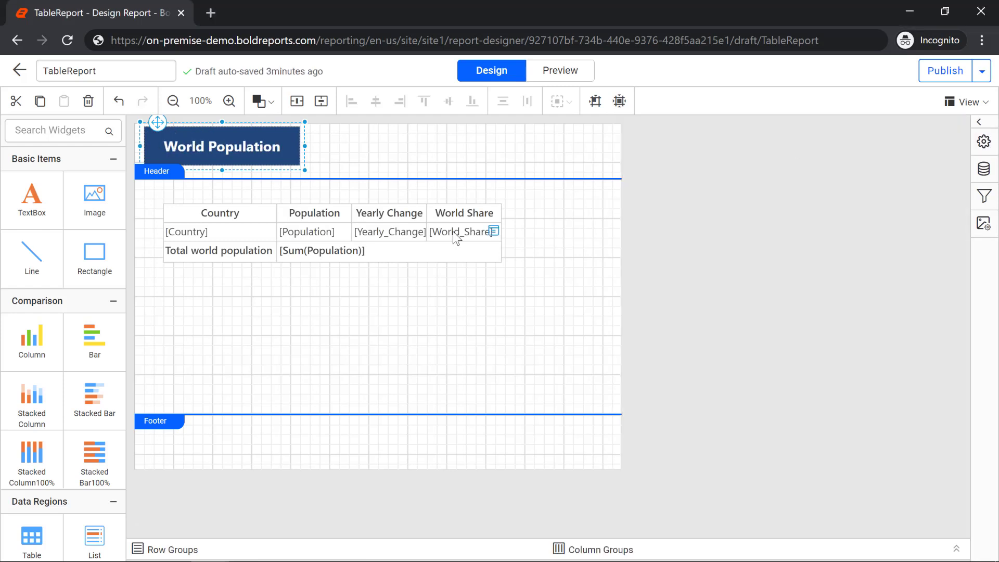
# Tighten the report body around the table and stretch the title to about 608 px wide
pyautogui.click(312, 196)
pyautogui.click(319, 183)
pyautogui.click(260, 149)
pyautogui.moveTo(304, 147); pyautogui.dragTo(625, 149)
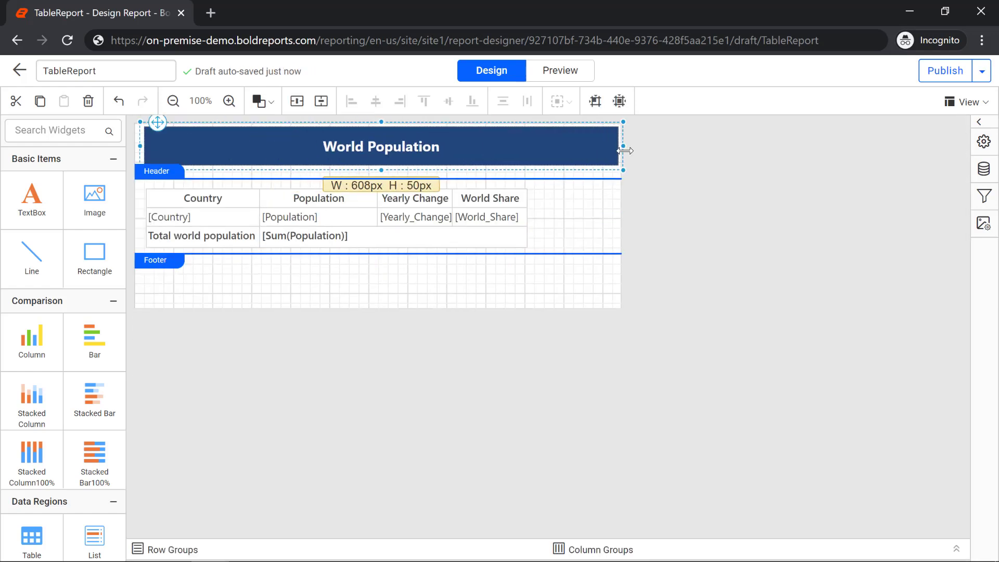
# Reduce the heights of the title and the header section, and narrow the title to slightly wider than the table
pyautogui.moveTo(381, 170); pyautogui.dragTo(381, 160)
pyautogui.moveTo(177, 179); pyautogui.dragTo(176, 156)
pyautogui.moveTo(623, 141); pyautogui.dragTo(547, 140)
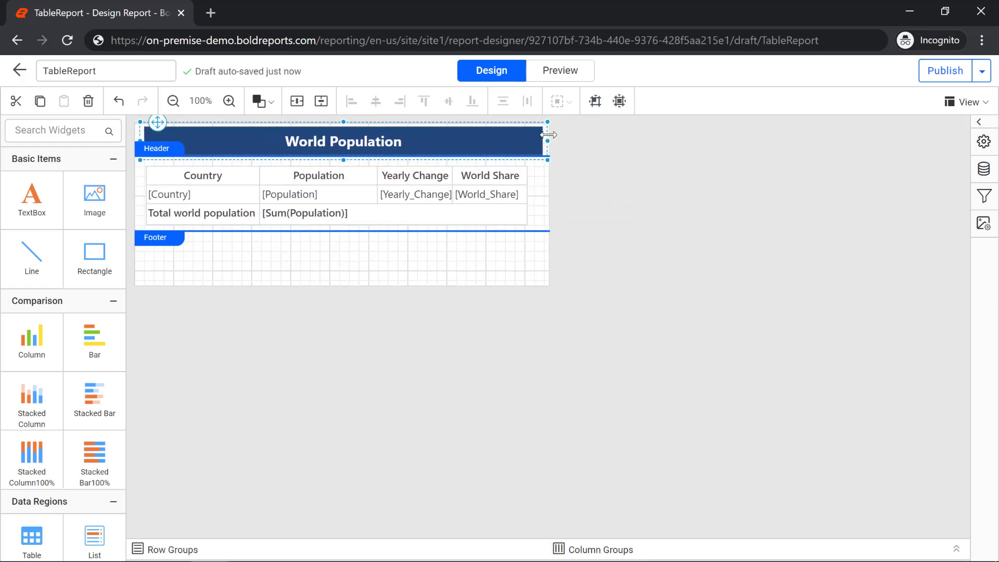
# Move the table closer to the header and shrink the footer section to a thin strip
pyautogui.click(476, 195)
pyautogui.click(297, 272)
pyautogui.moveTo(298, 271); pyautogui.dragTo(315, 232)
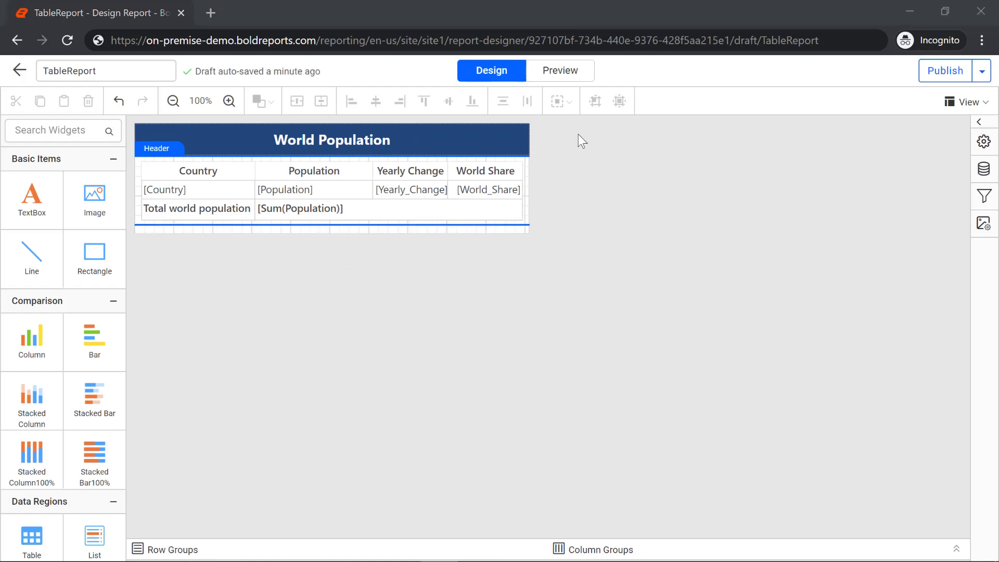
# Preview the report and examine the total world population row at the end of the last page
pyautogui.click(563, 74)
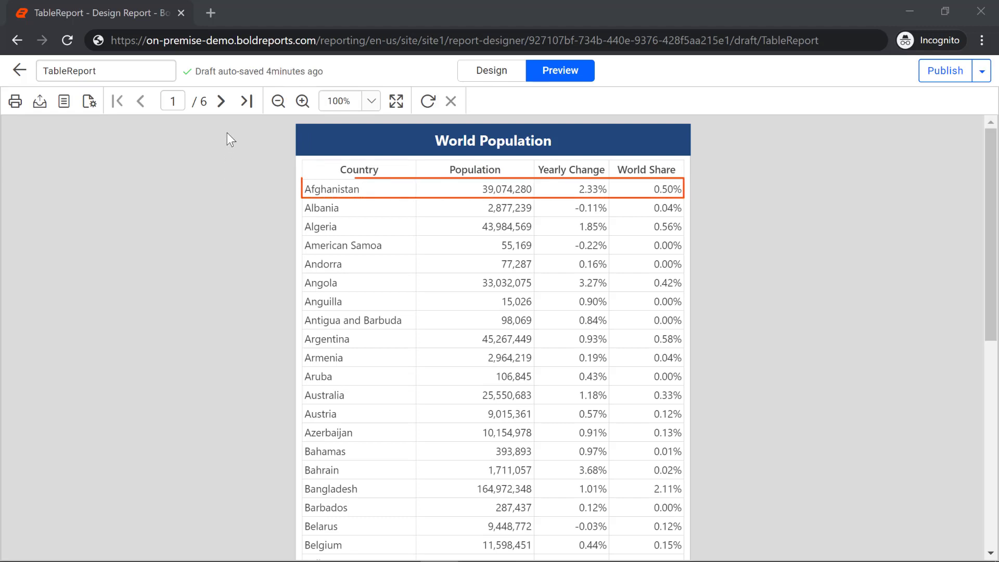
pyautogui.click(247, 101)
pyautogui.scroll(-1, 761, 263)
pyautogui.scroll(-1, 760, 261)
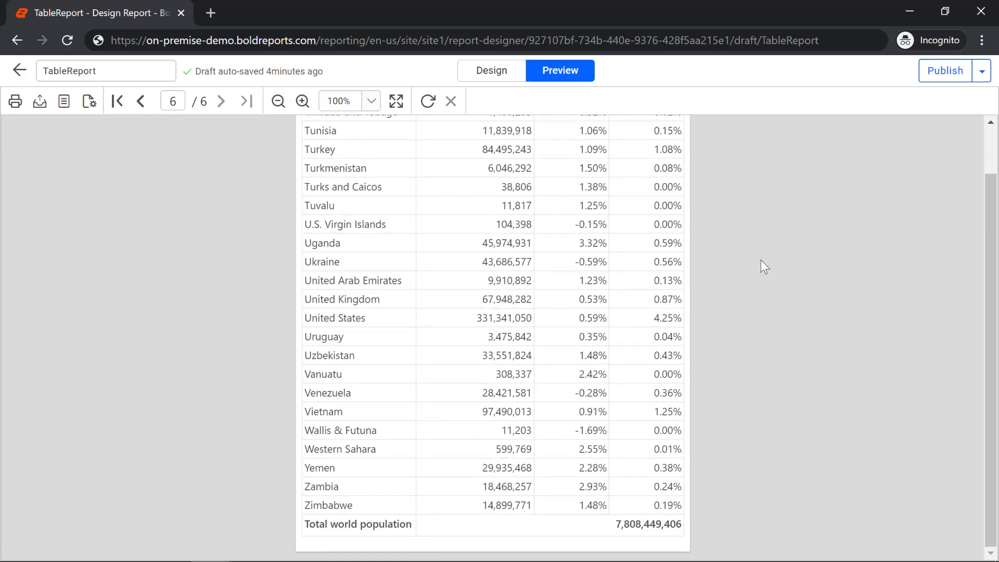